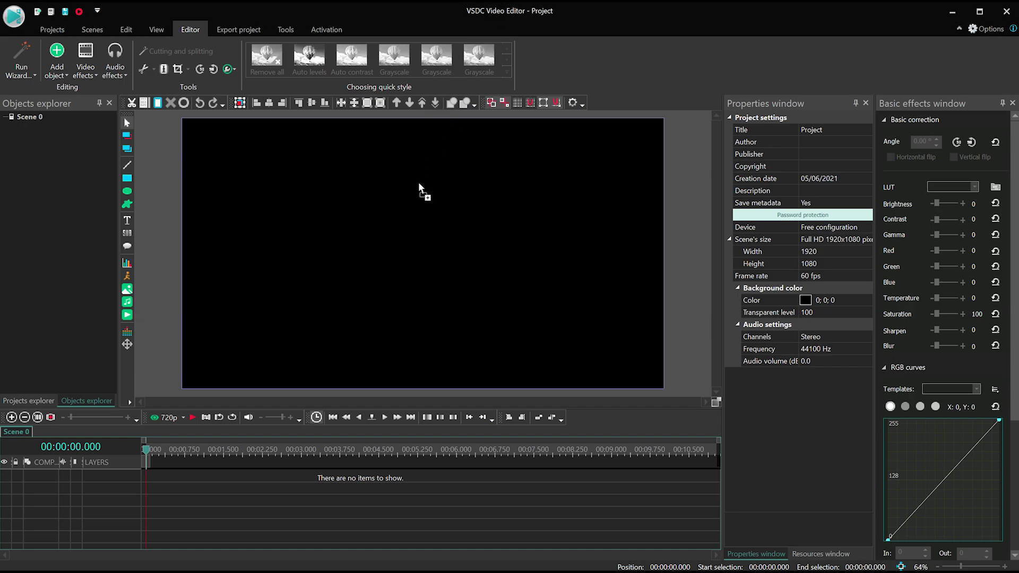
Place the PUBG footage clip in the scene and rename its layer to Original.
{"action": "left_click_drag", "start_coordinate": [414, 259], "coordinate": [411, 262]}
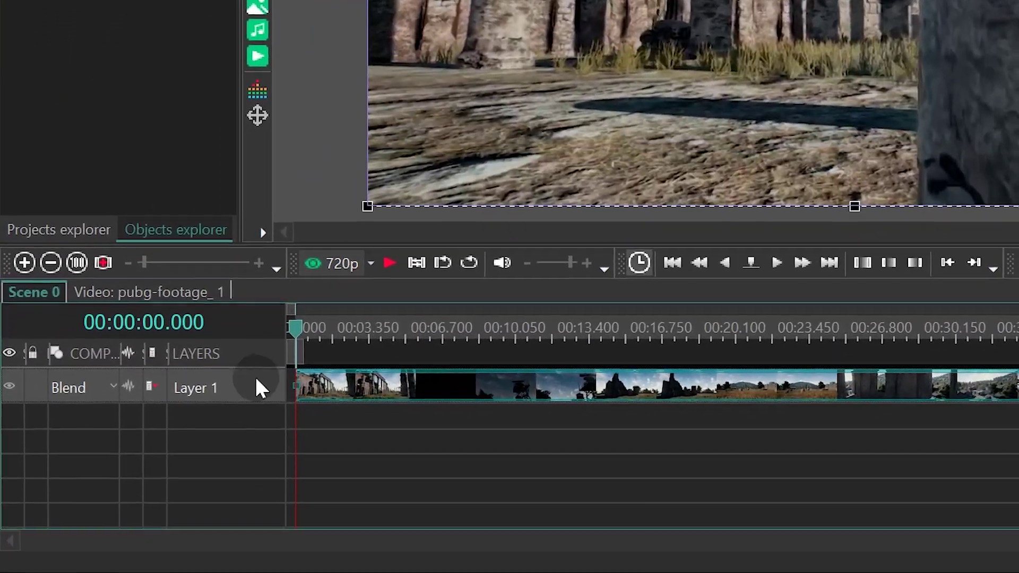
{"action": "double_click", "coordinate": [236, 391]}
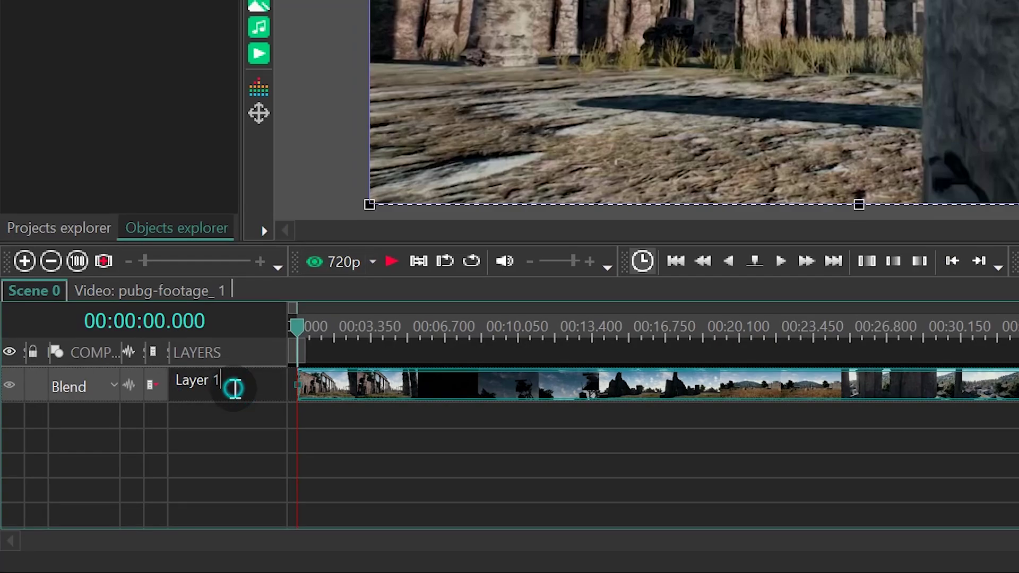
{"action": "type", "text": "Original"}
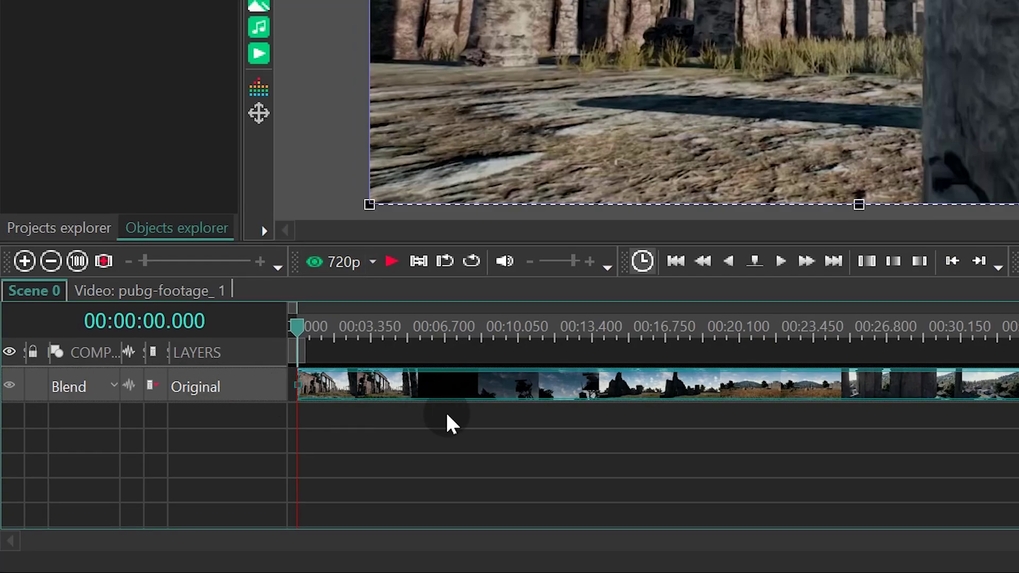
{"action": "left_click", "coordinate": [852, 430]}
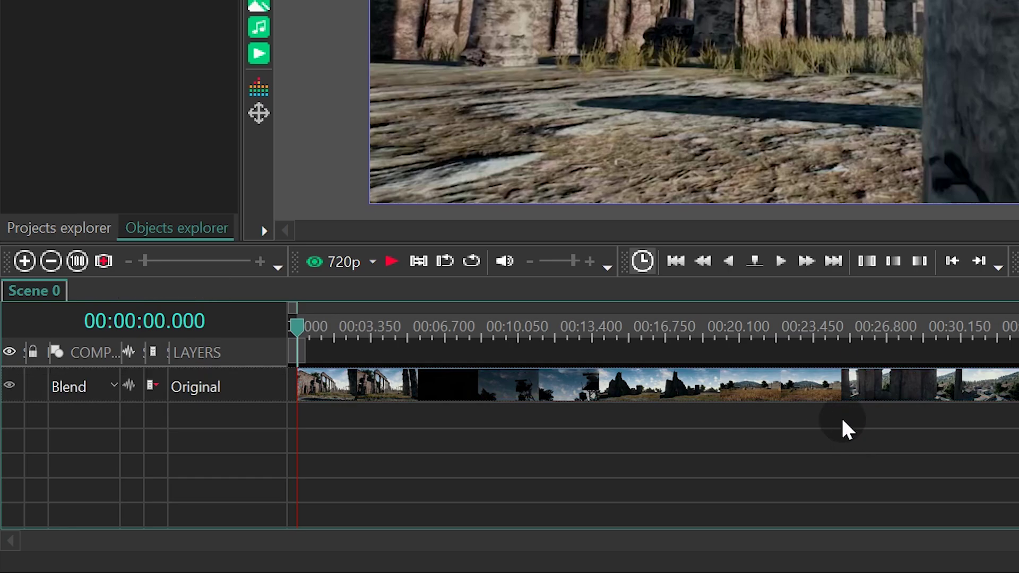
Copy the footage clip onto a new layer above and name that layer Duplicate1.
{"action": "left_click", "coordinate": [799, 395]}
{"action": "key", "text": "ctrl+c"}
{"action": "key", "text": "ctrl+v"}
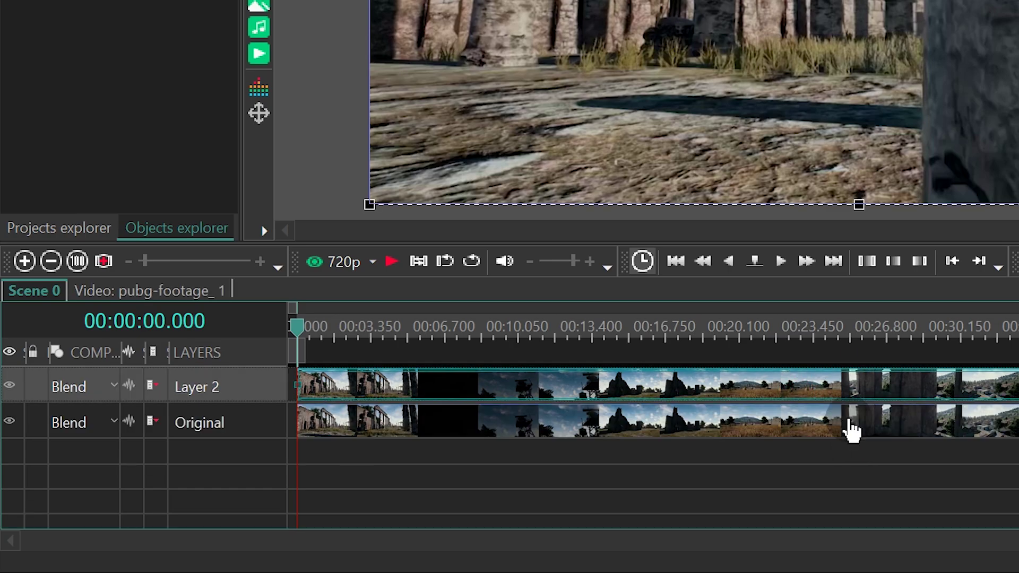
{"action": "left_click", "coordinate": [180, 390]}
{"action": "double_click", "coordinate": [210, 383]}
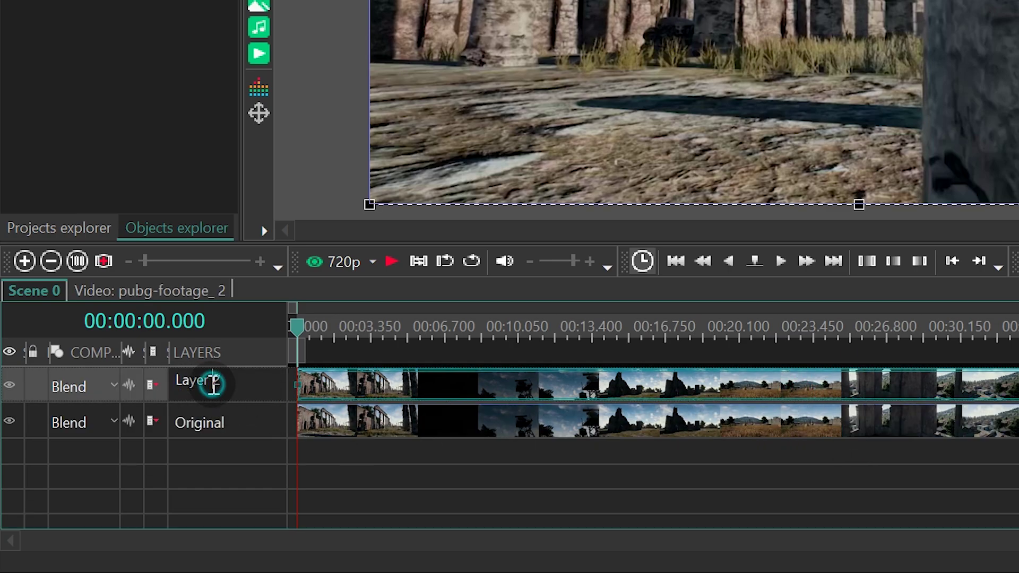
{"action": "type", "text": "Duplicate1"}
{"action": "key", "text": "Return"}
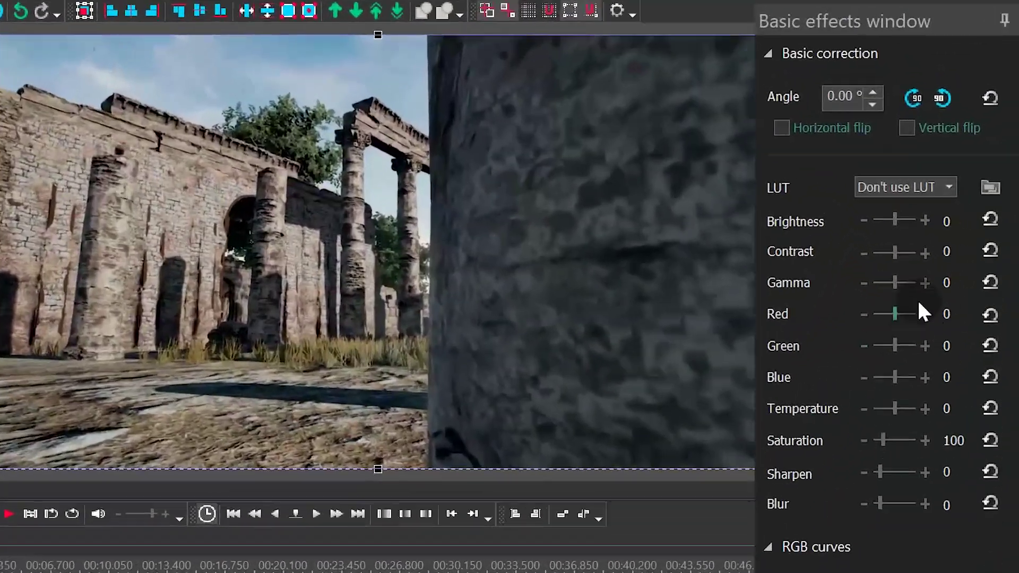
In Basic effects, raise the duplicate's Contrast to 3 and Saturation to 180.
{"action": "scroll", "coordinate": [1011, 228], "scroll_direction": "down", "scroll_amount": 4}
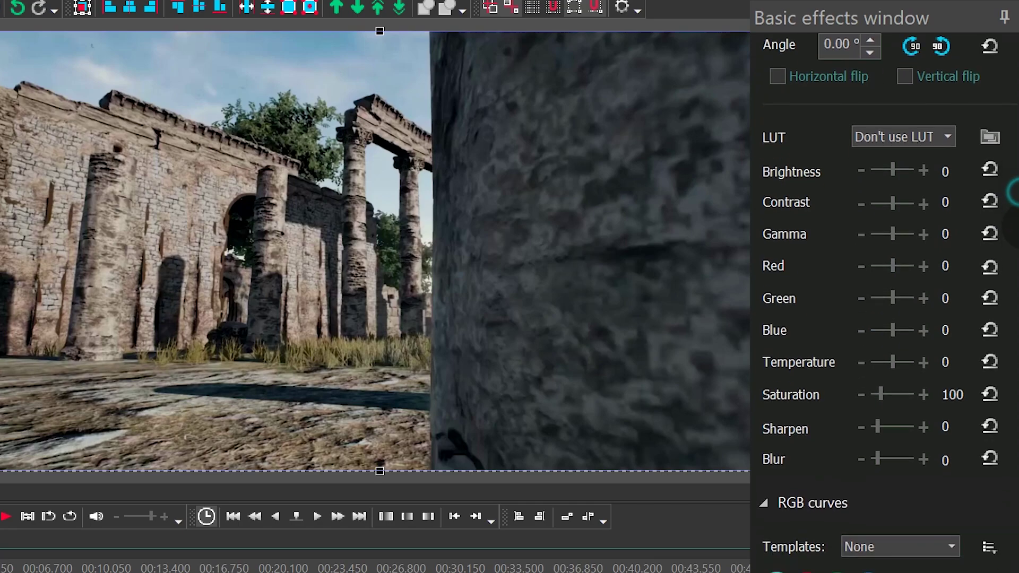
{"action": "scroll", "coordinate": [1010, 228], "scroll_direction": "down", "scroll_amount": 1}
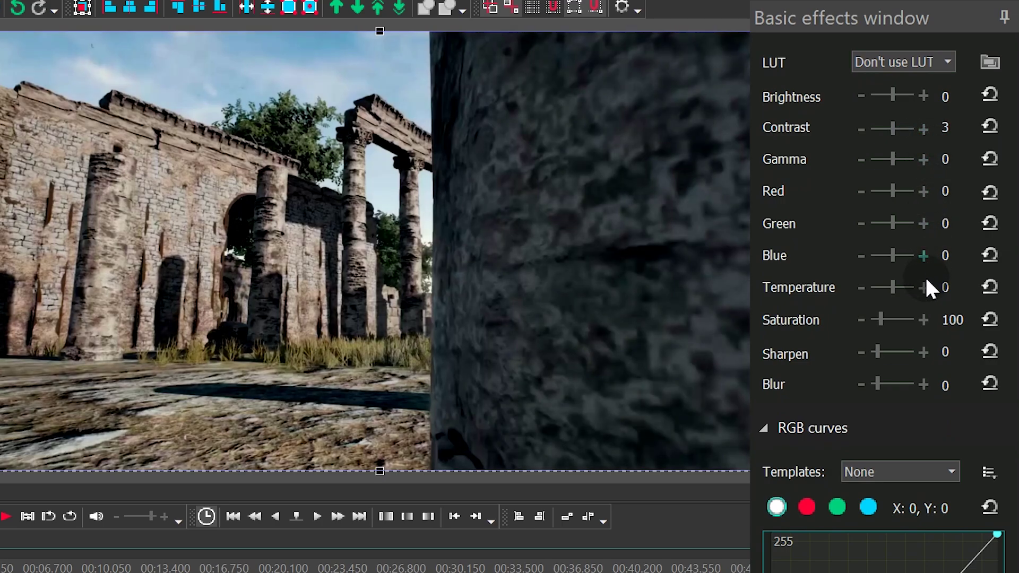
{"action": "left_click_drag", "start_coordinate": [923, 324], "coordinate": [923, 323]}
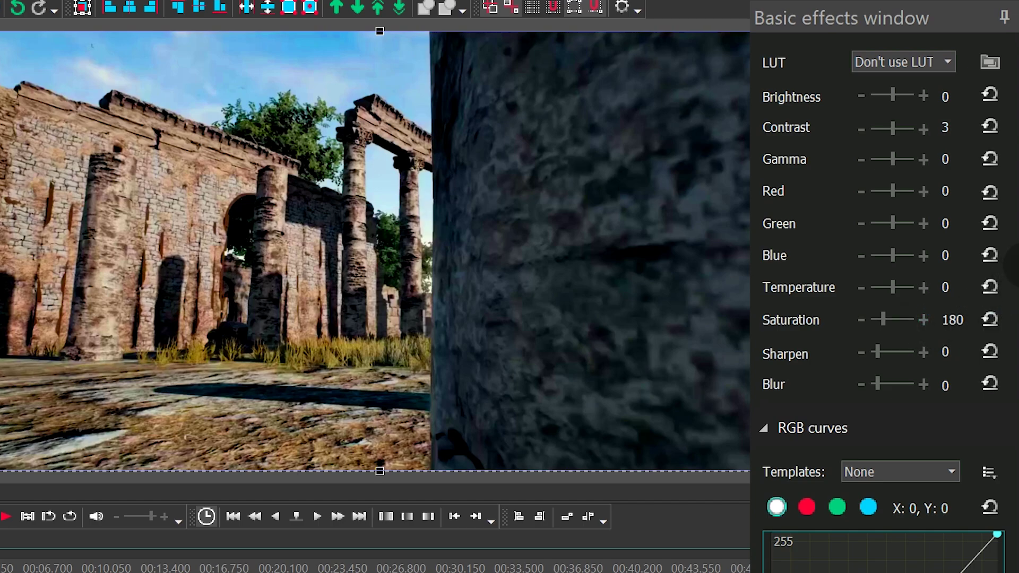
{"action": "scroll", "coordinate": [1011, 265], "scroll_direction": "down", "scroll_amount": 4}
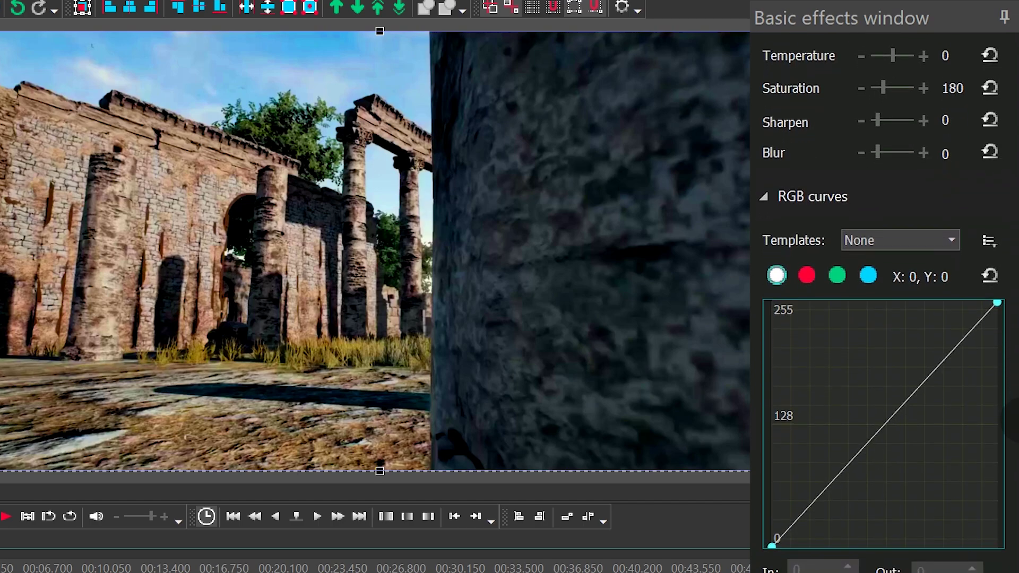
Pull the overall RGB curve down slightly and lift the blue channel curve with two points.
{"action": "left_click", "coordinate": [885, 424]}
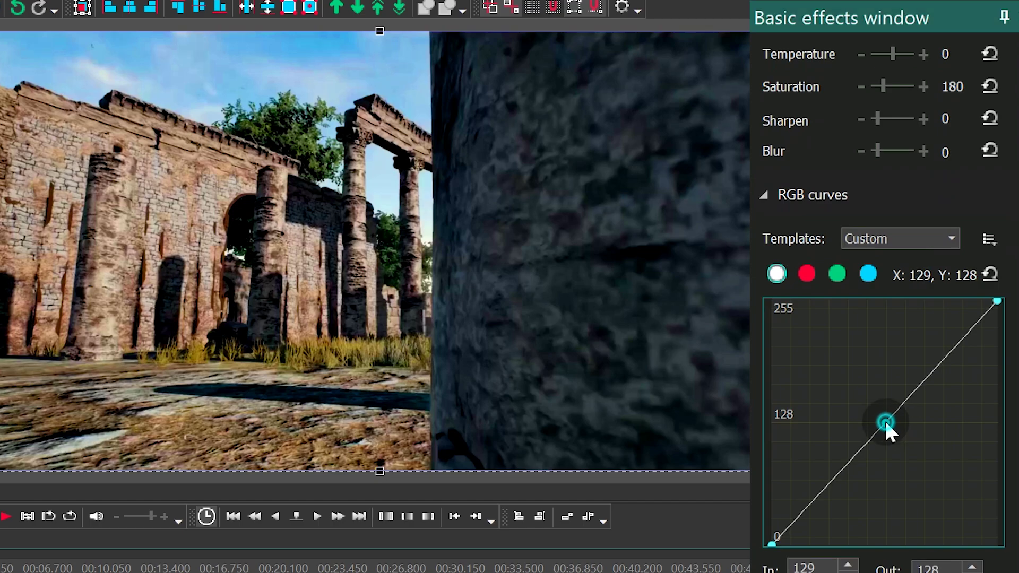
{"action": "left_click_drag", "start_coordinate": [886, 426], "coordinate": [893, 428]}
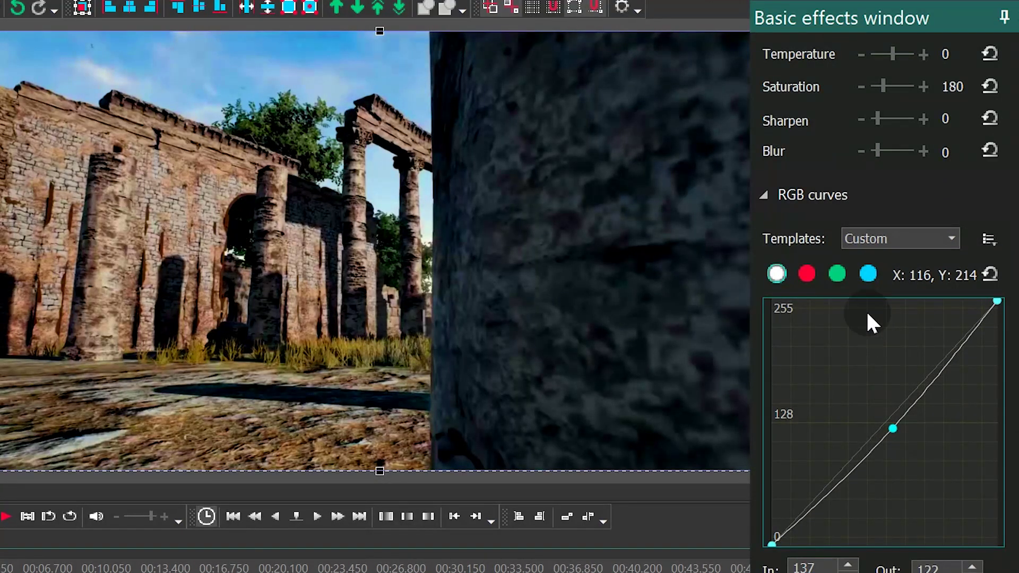
{"action": "left_click", "coordinate": [860, 274]}
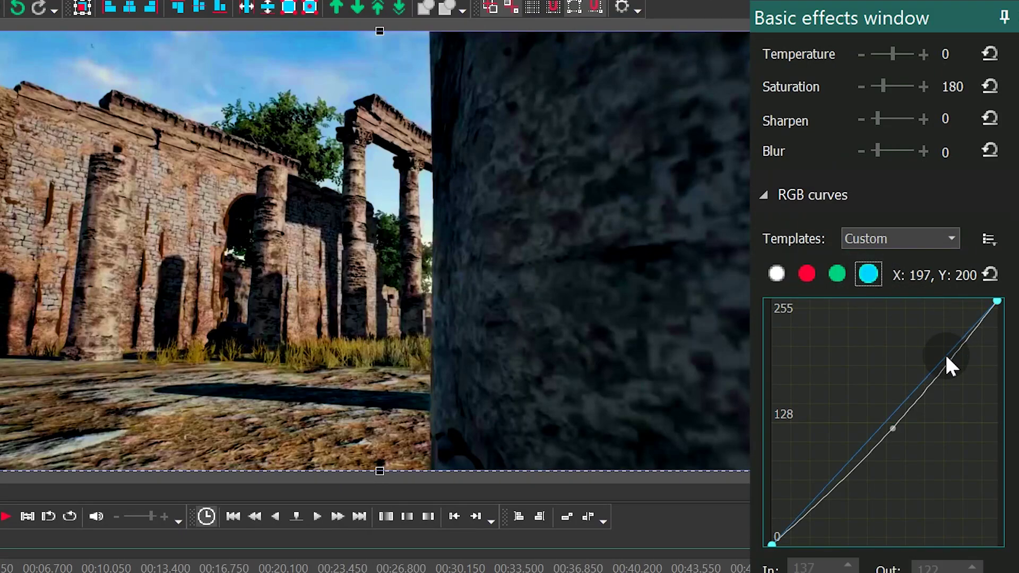
{"action": "left_click", "coordinate": [888, 359]}
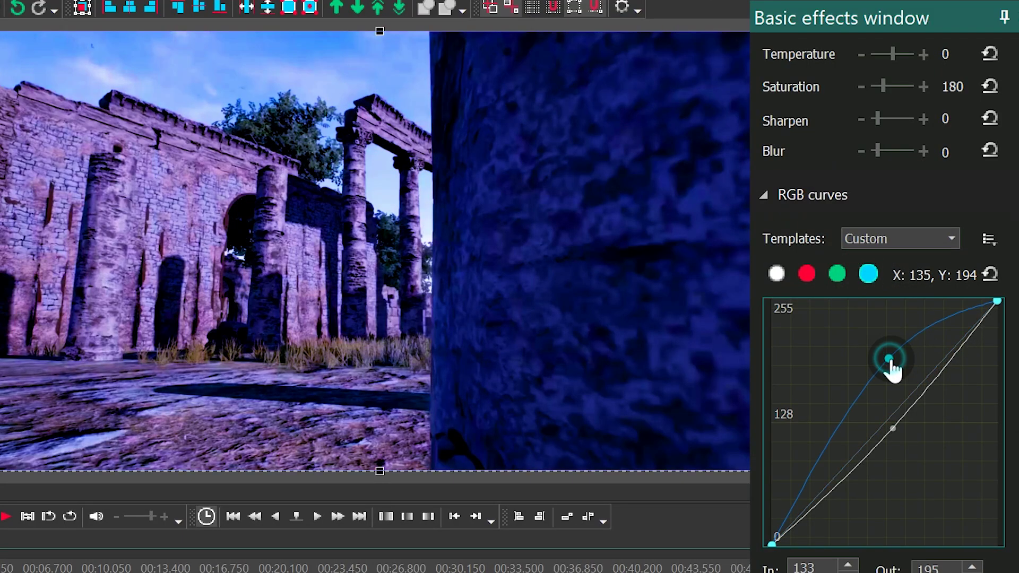
{"action": "left_click_drag", "start_coordinate": [890, 361], "coordinate": [946, 310]}
{"action": "left_click", "coordinate": [873, 365]}
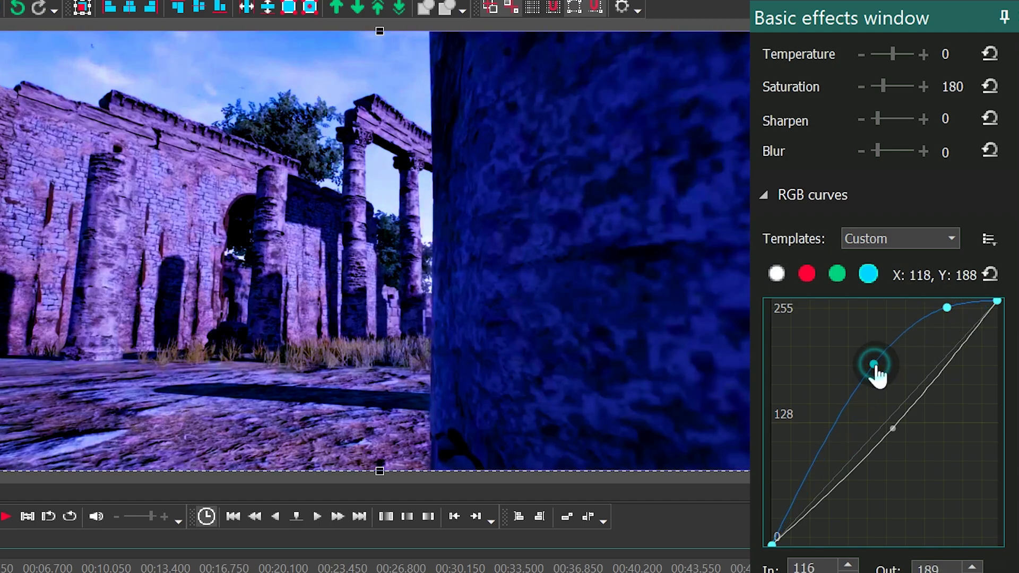
{"action": "left_click_drag", "start_coordinate": [874, 366], "coordinate": [904, 381]}
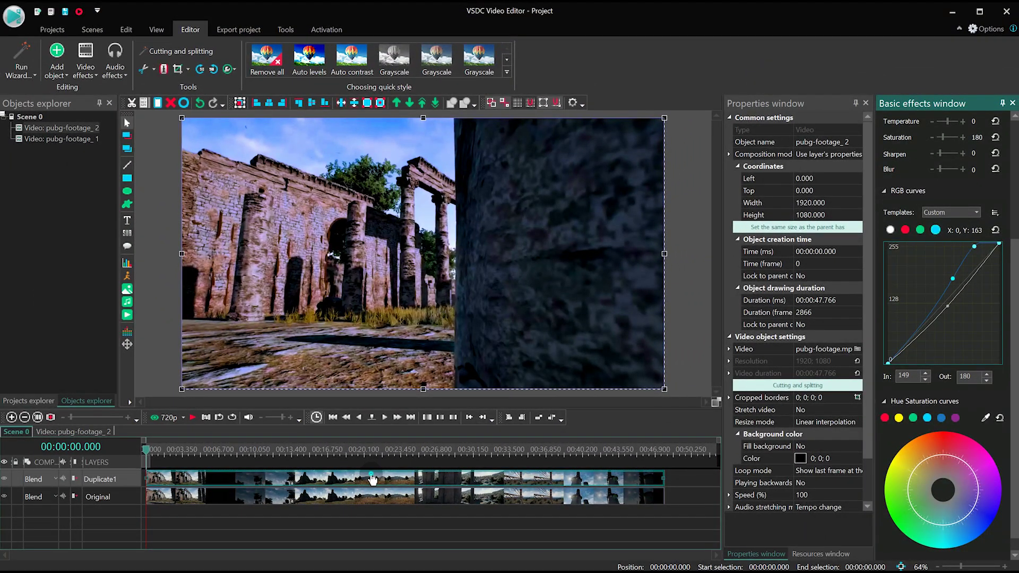
{"action": "left_click", "coordinate": [372, 478]}
Paste a third footage copy on a new top layer named Duplicate2 and open its clip timeline.
{"action": "key", "text": "ctrl+c"}
{"action": "key", "text": "ctrl+v"}
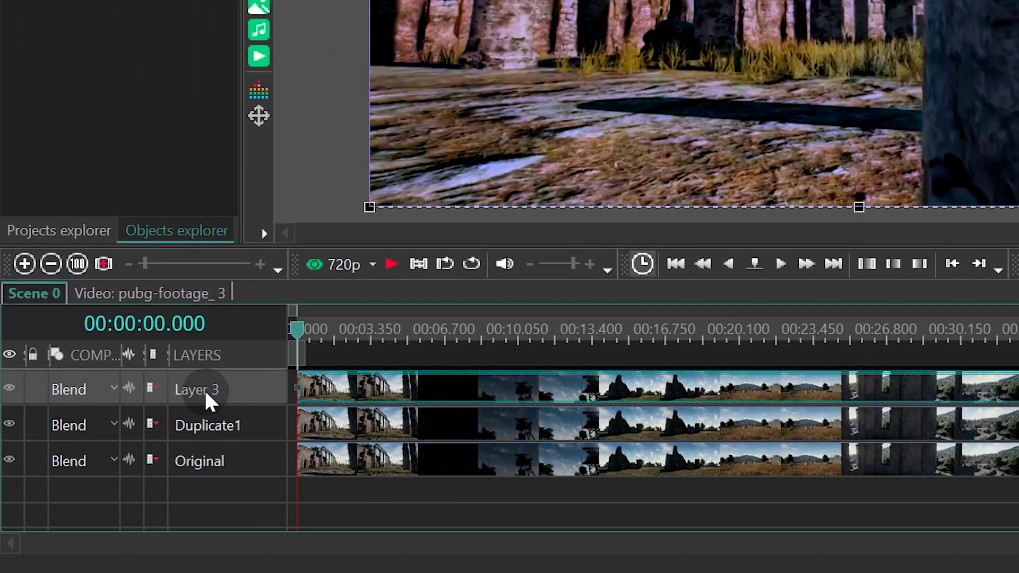
{"action": "double_click", "coordinate": [209, 402]}
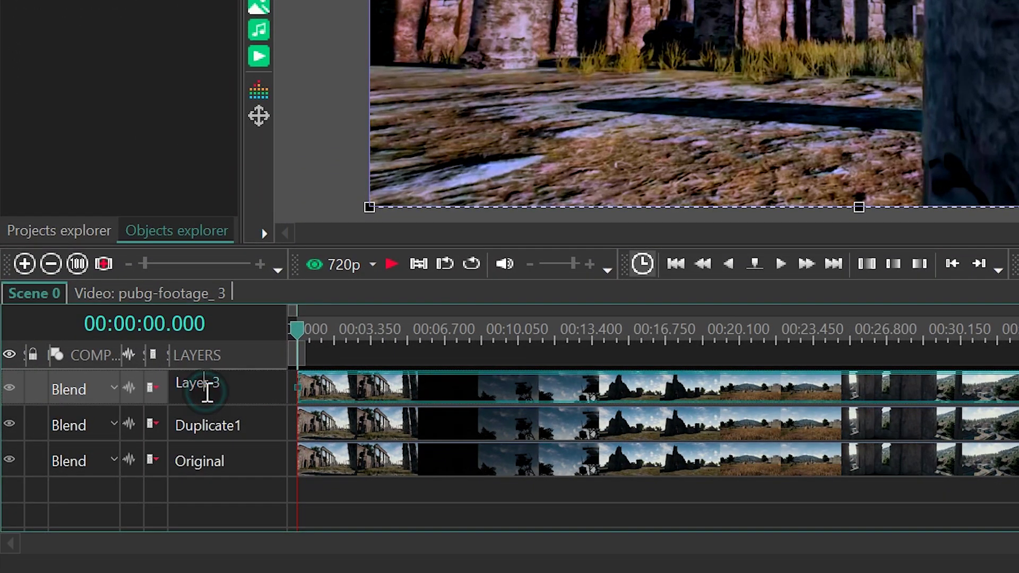
{"action": "type", "text": "Duplicate2"}
{"action": "left_click", "coordinate": [392, 514]}
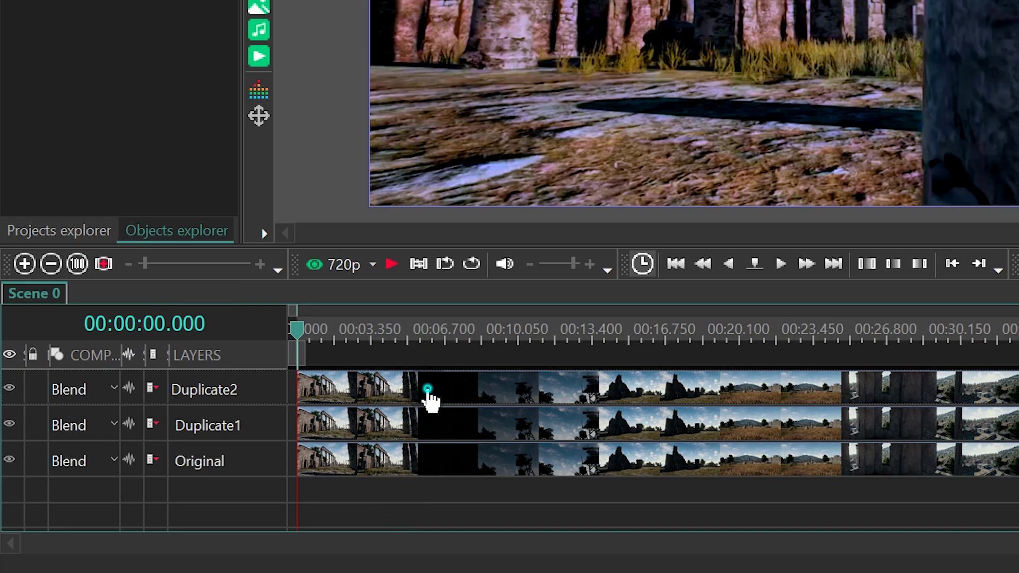
{"action": "double_click", "coordinate": [430, 399]}
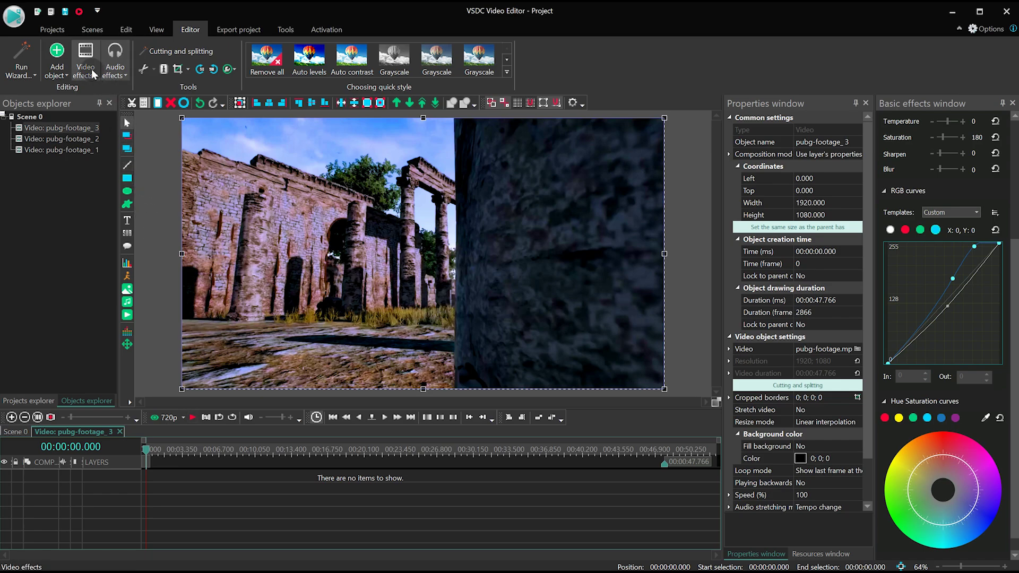
{"action": "left_click", "coordinate": [88, 70]}
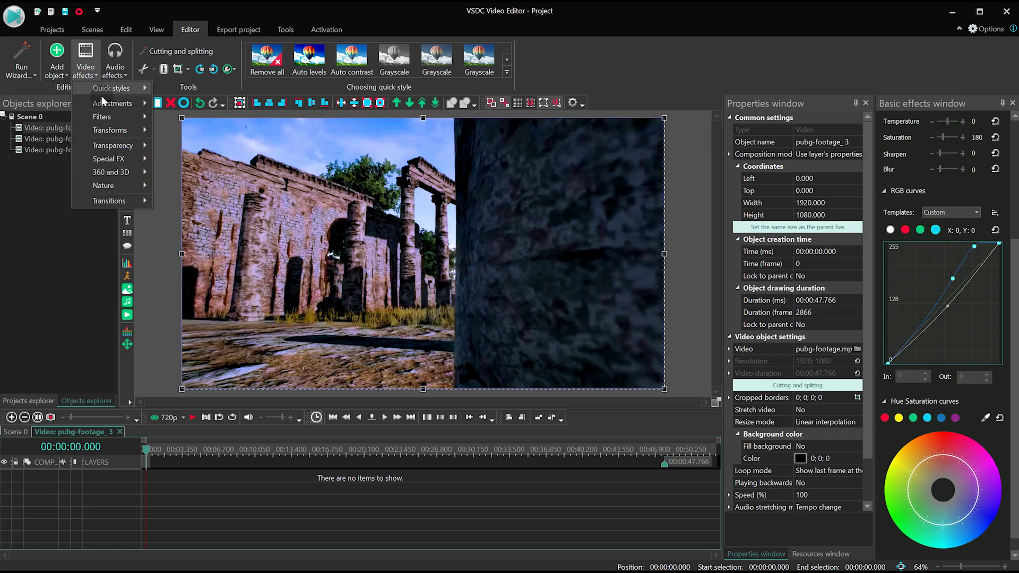
Add an Adjustments > Threshold effect spanning the clip's whole parent duration.
{"action": "mouse_move", "coordinate": [109, 106]}
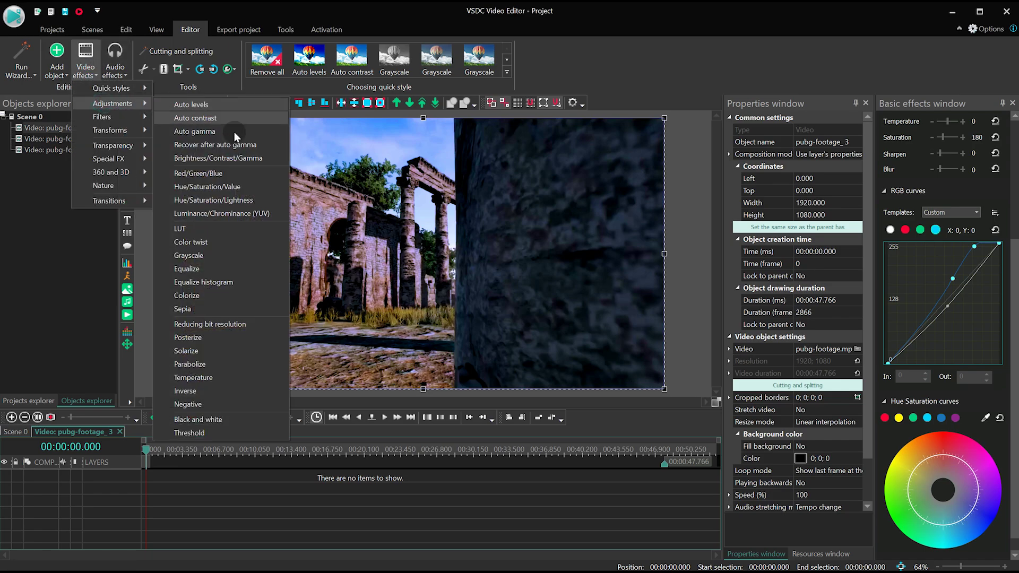
{"action": "left_click", "coordinate": [240, 437]}
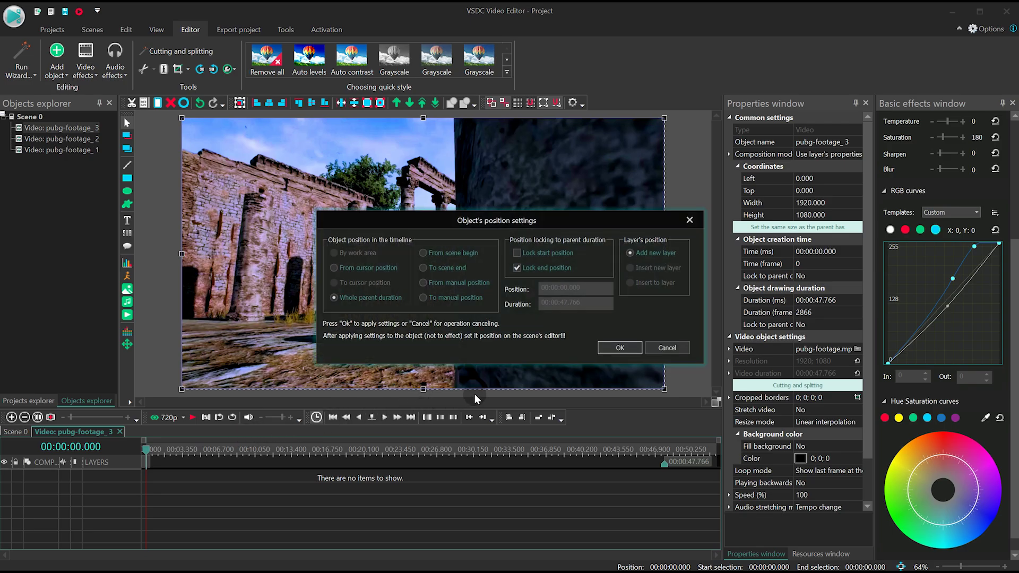
{"action": "left_click", "coordinate": [601, 349]}
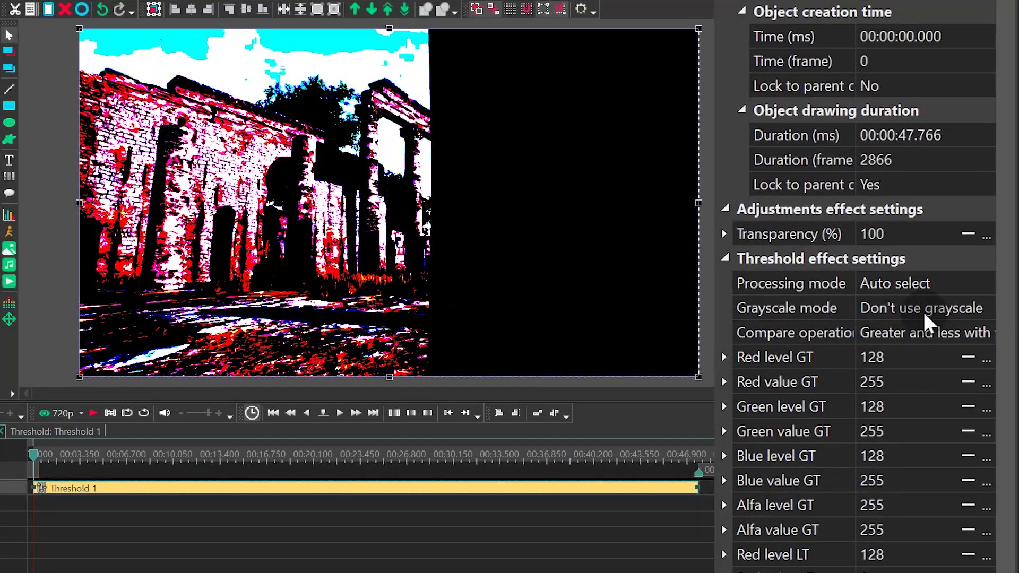
Set the Threshold's Grayscale mode to Luminance and Compare operation to Greater with value.
{"action": "left_click", "coordinate": [976, 309]}
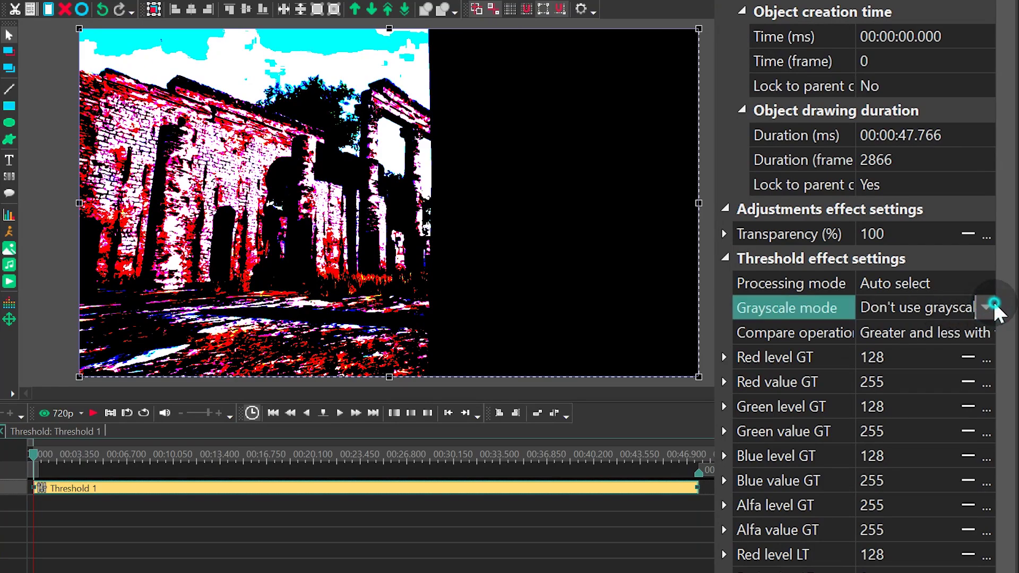
{"action": "left_click", "coordinate": [988, 307]}
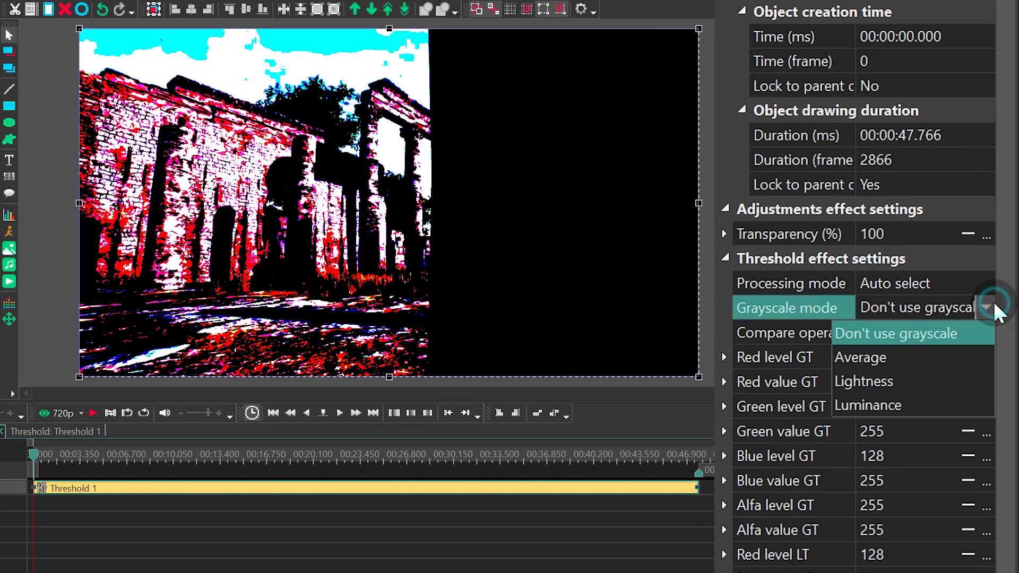
{"action": "left_click", "coordinate": [938, 403]}
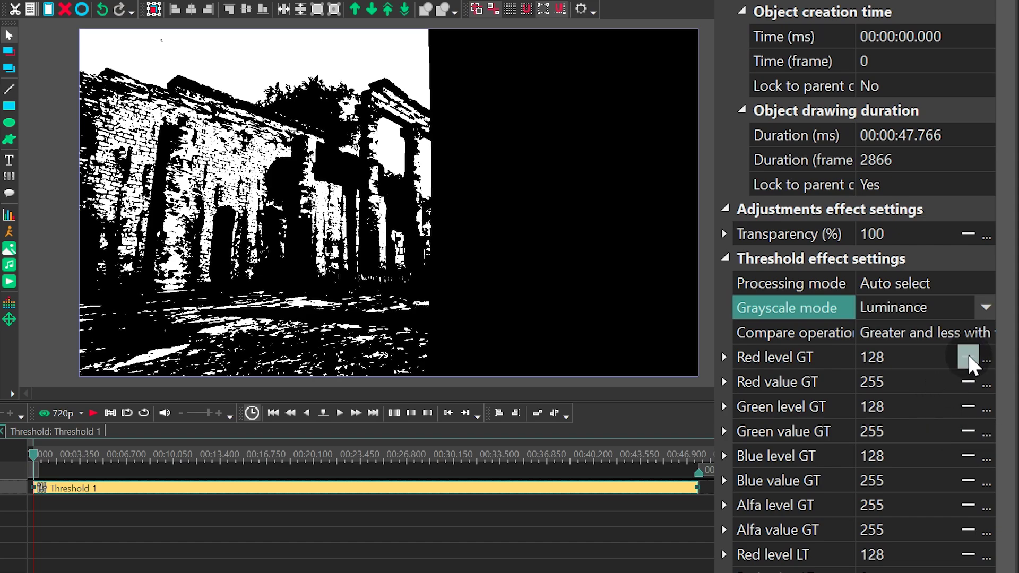
{"action": "left_click", "coordinate": [978, 332]}
{"action": "left_click", "coordinate": [987, 326]}
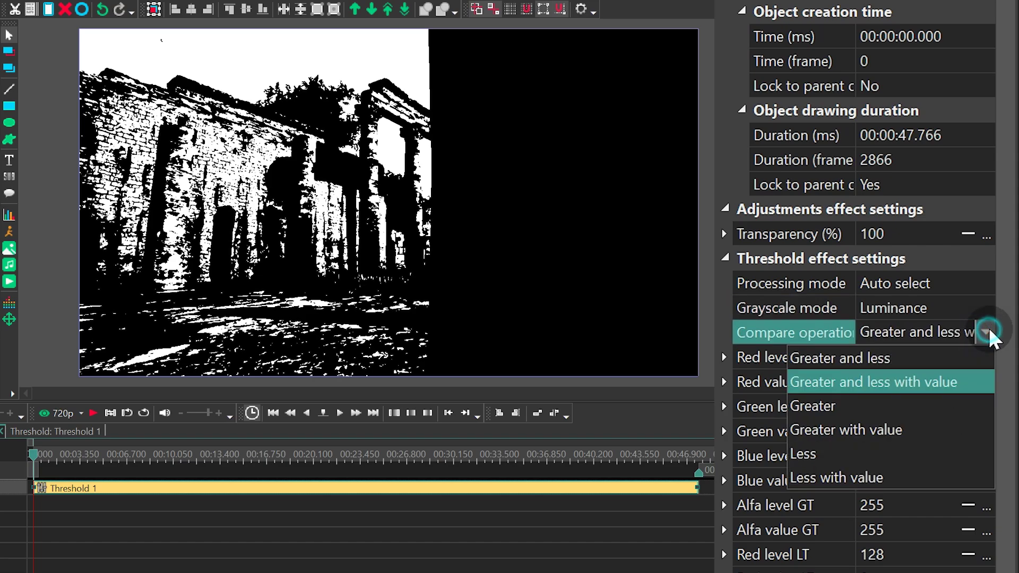
{"action": "left_click", "coordinate": [871, 428]}
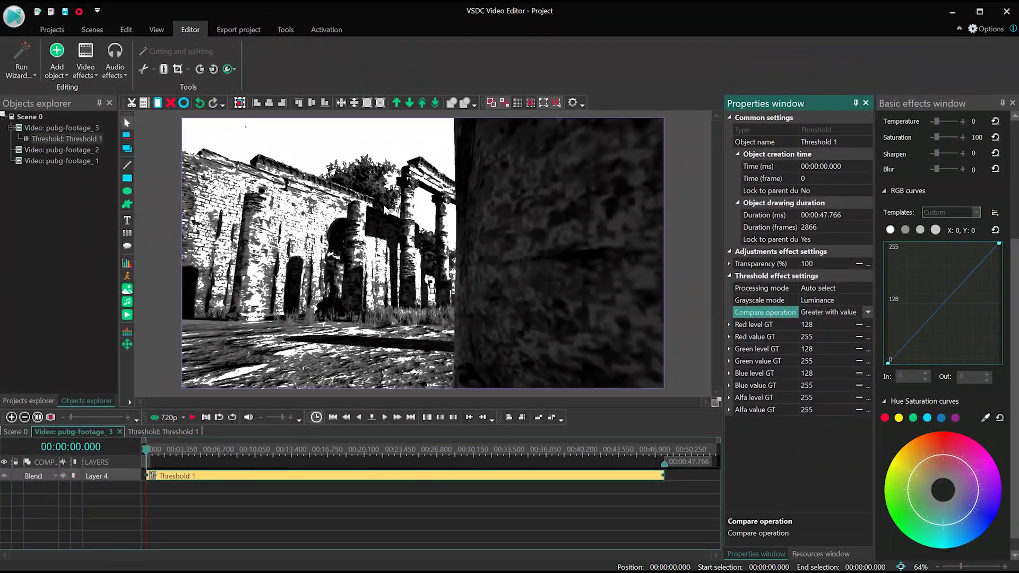
{"action": "left_click", "coordinate": [85, 68]}
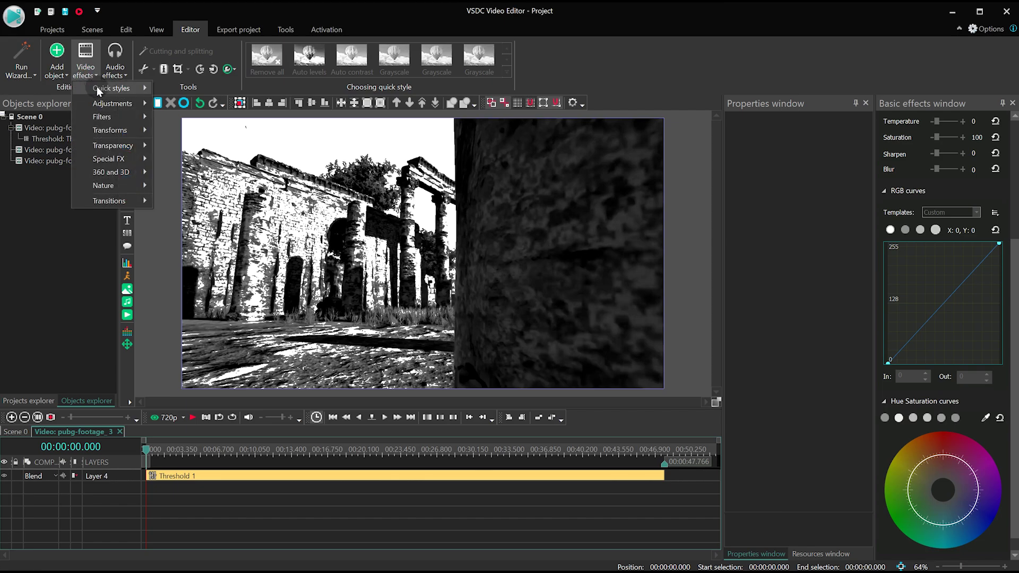
Add a Filters > Gaussian blur on a new layer with Blur levels set to 50.
{"action": "mouse_move", "coordinate": [128, 116]}
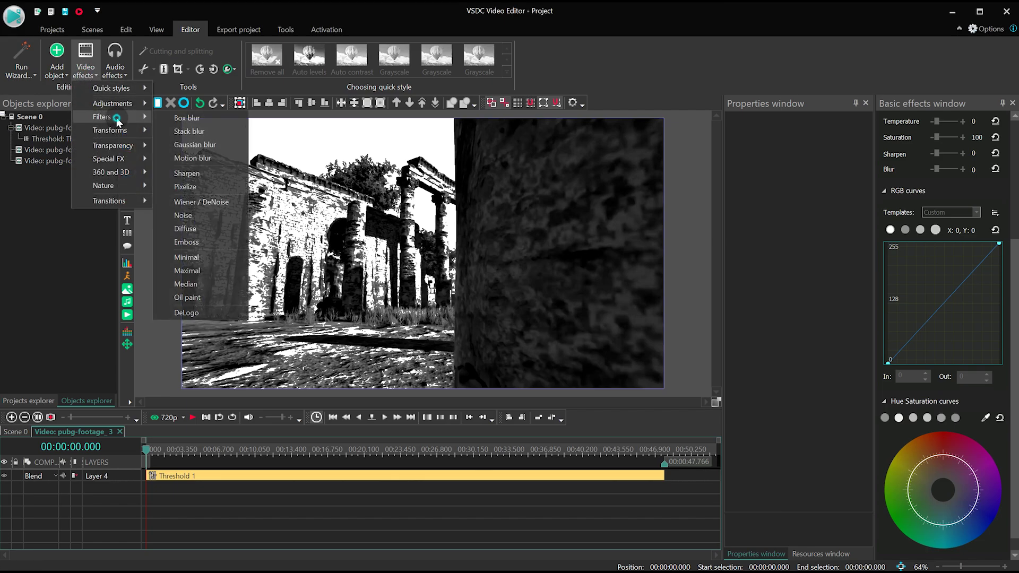
{"action": "left_click", "coordinate": [228, 144]}
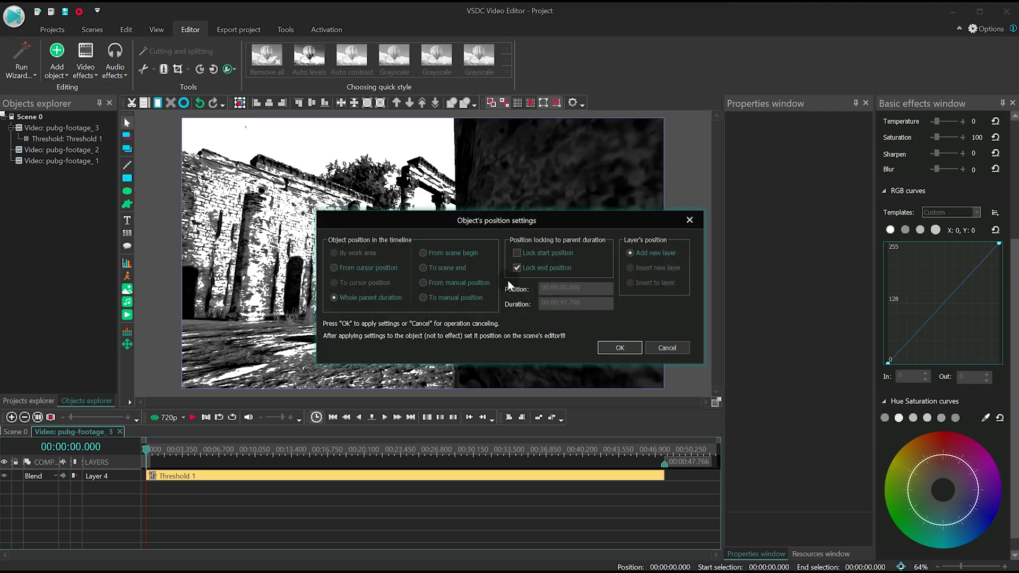
{"action": "left_click", "coordinate": [607, 347]}
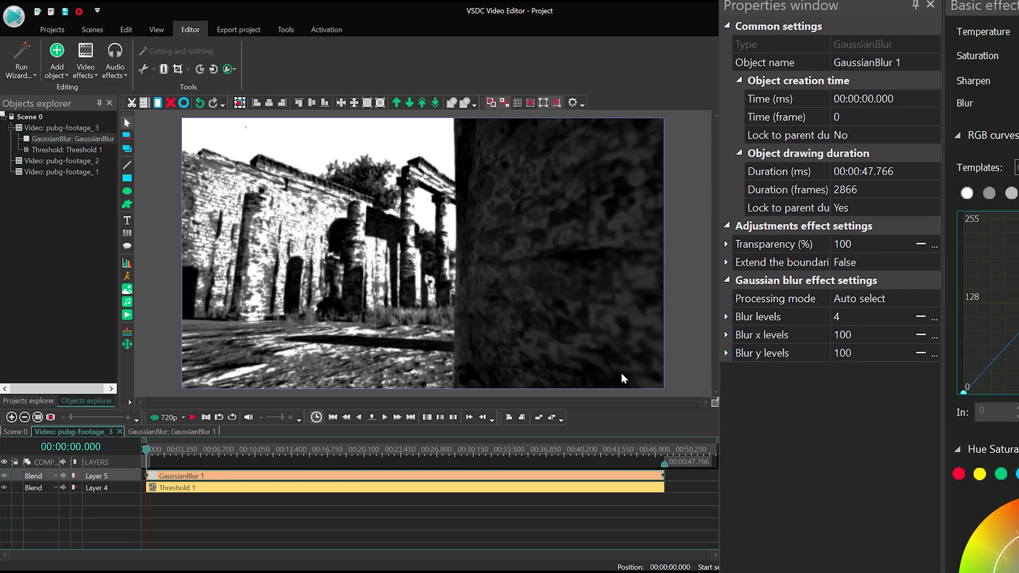
{"action": "left_click", "coordinate": [909, 321]}
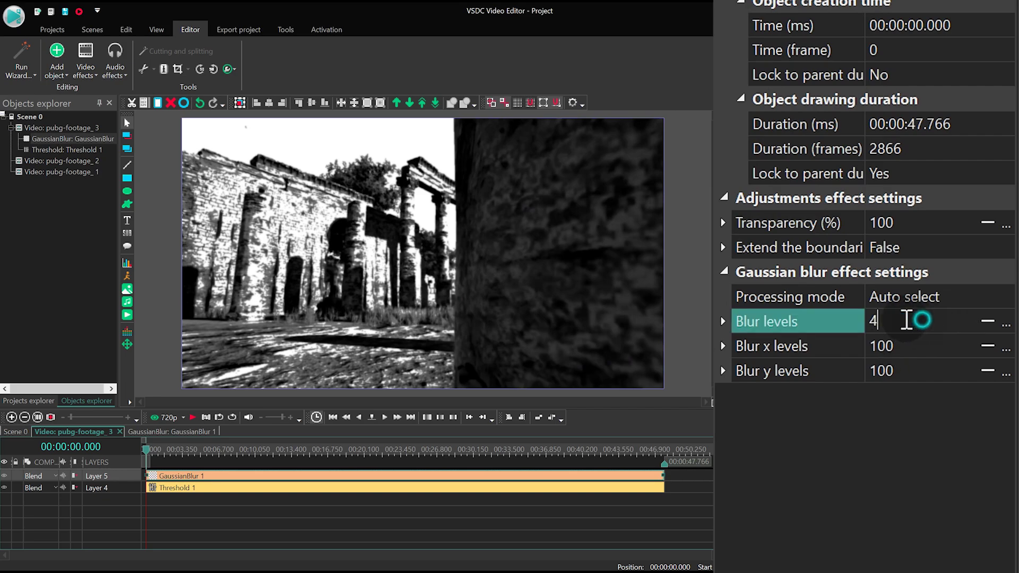
{"action": "left_click", "coordinate": [910, 319]}
{"action": "type", "text": "50"}
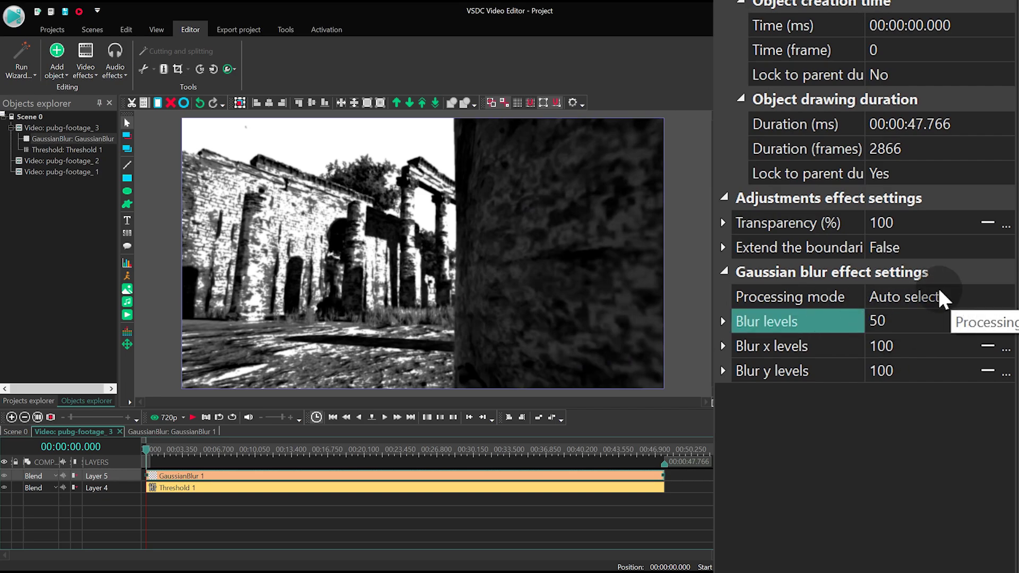
{"action": "key", "text": "Return"}
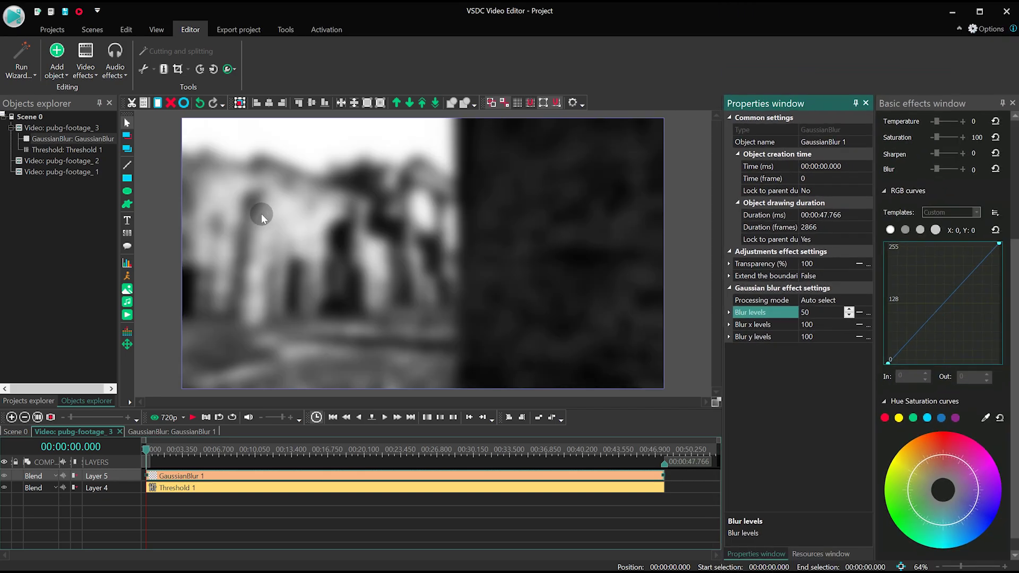
Draw a white rectangle and size it to the parent's full 1920×1080 frame.
{"action": "left_click", "coordinate": [131, 181]}
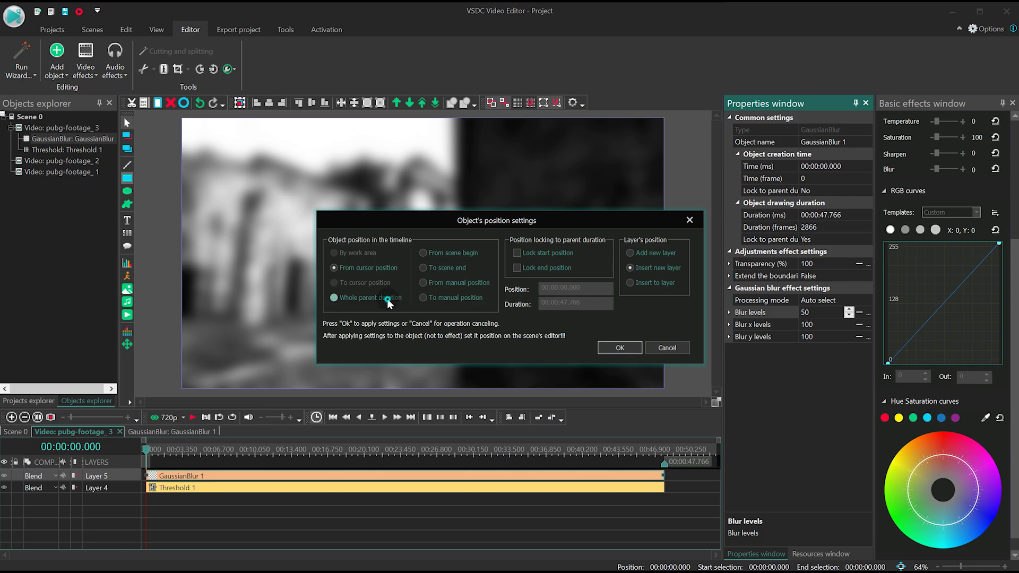
{"action": "left_click", "coordinate": [612, 346]}
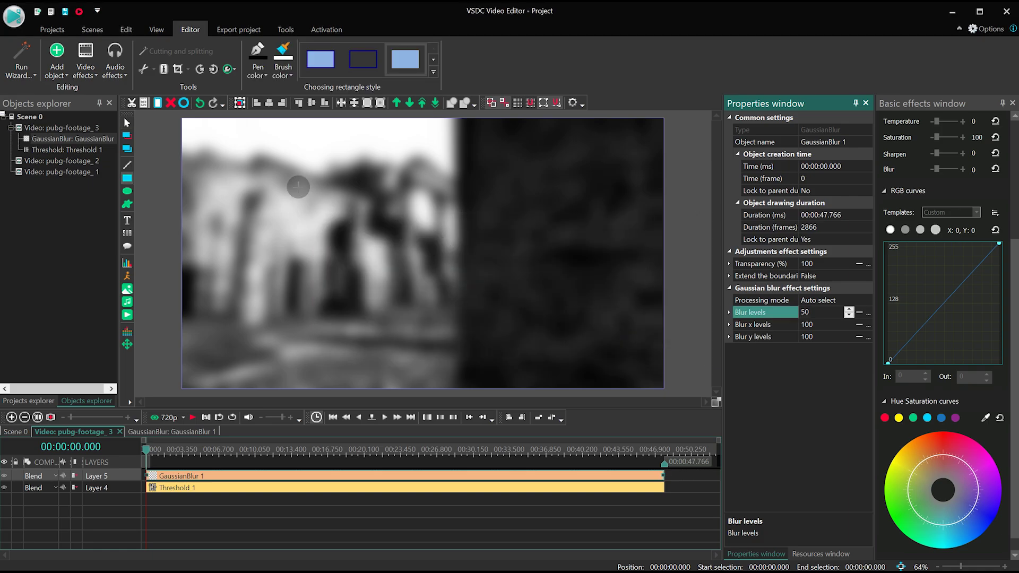
{"action": "left_click_drag", "start_coordinate": [298, 187], "coordinate": [538, 320]}
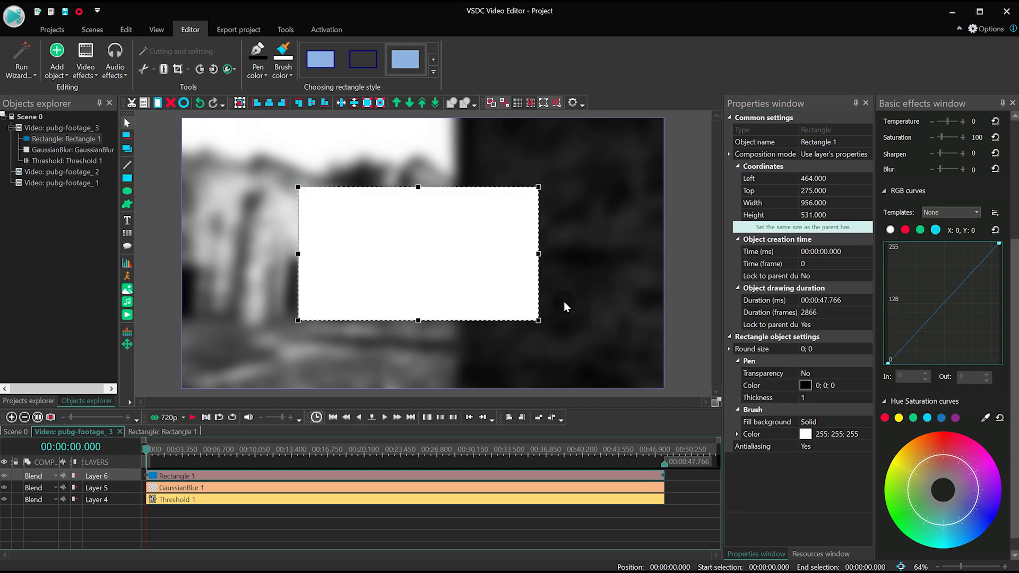
{"action": "left_click", "coordinate": [754, 227]}
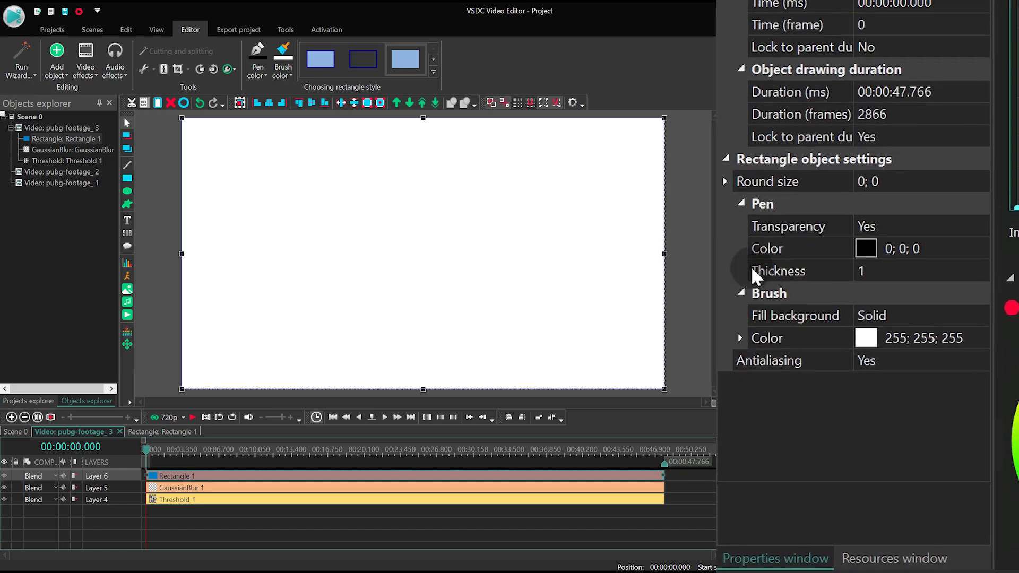
{"action": "left_click", "coordinate": [929, 322]}
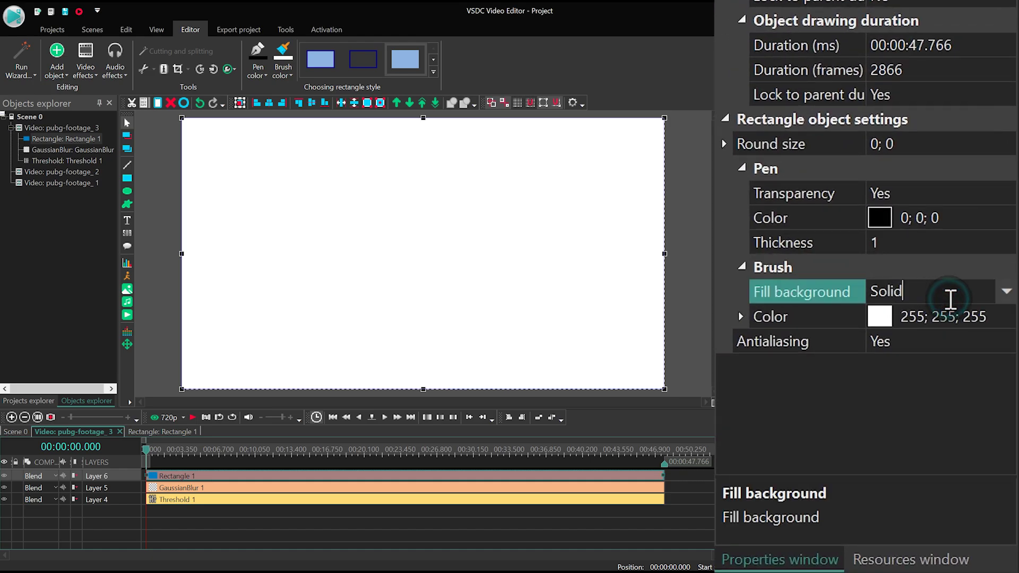
Switch the rectangle's fill to Gradient with lavender #C0A0FF (192; 160; 255) as the first colour.
{"action": "left_click", "coordinate": [1006, 291]}
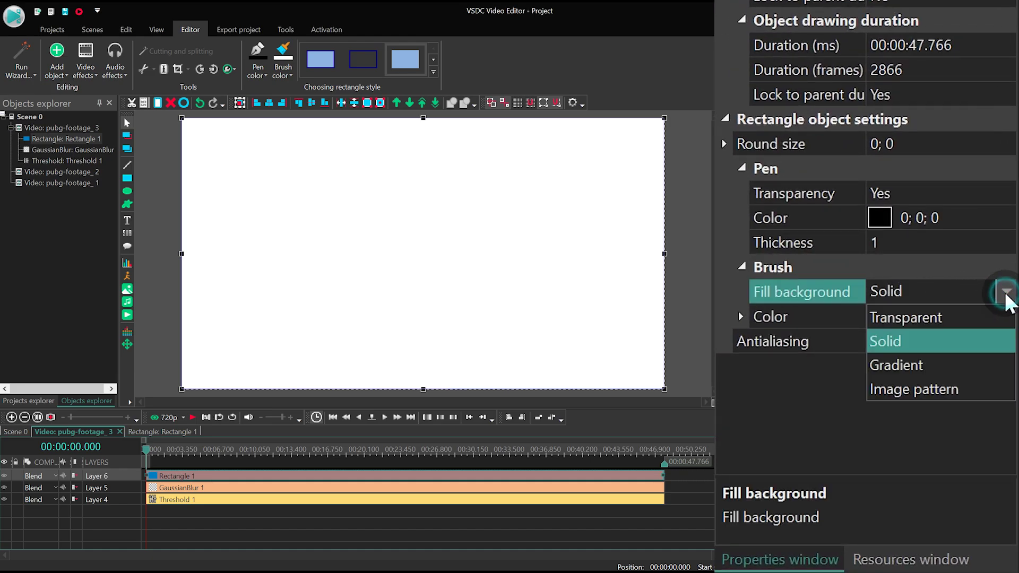
{"action": "left_click", "coordinate": [921, 364]}
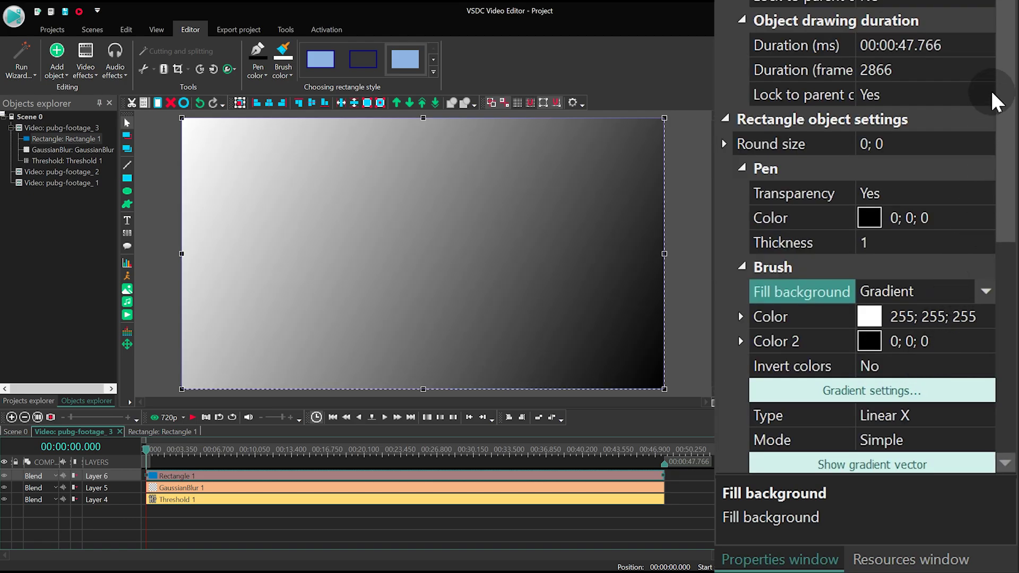
{"action": "scroll", "coordinate": [1000, 101], "scroll_direction": "down", "scroll_amount": 3}
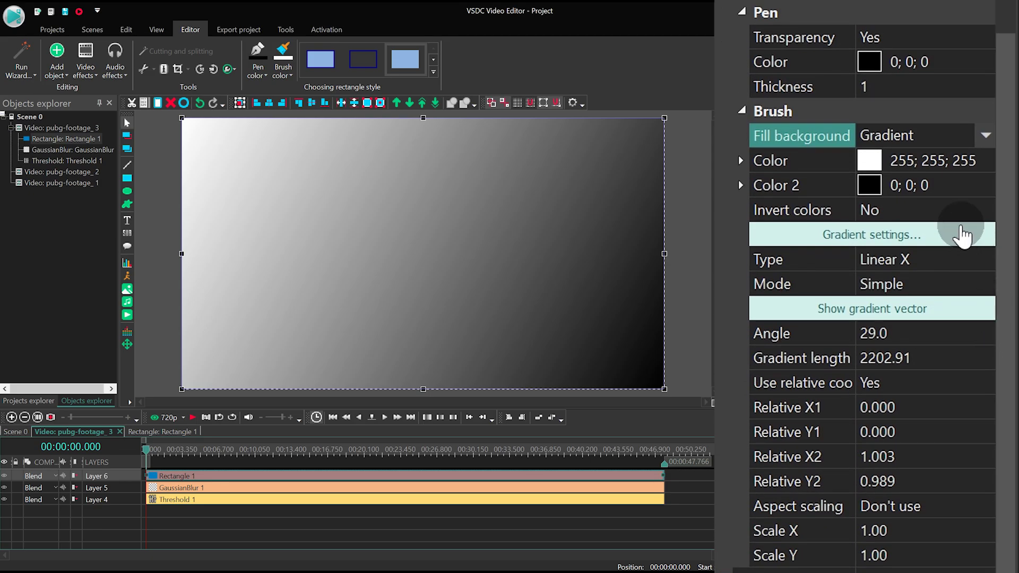
{"action": "left_click", "coordinate": [934, 160]}
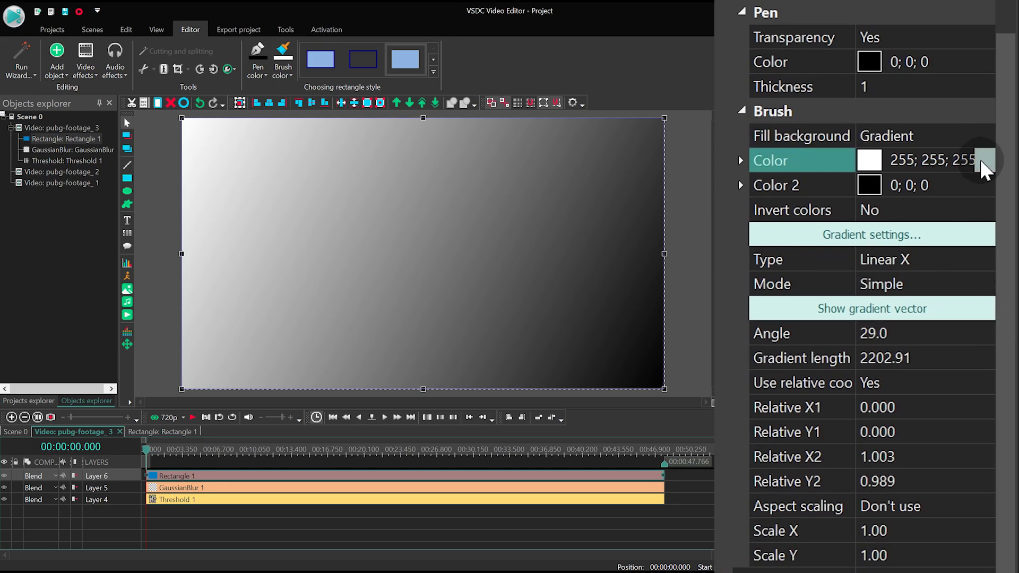
{"action": "left_click", "coordinate": [985, 161]}
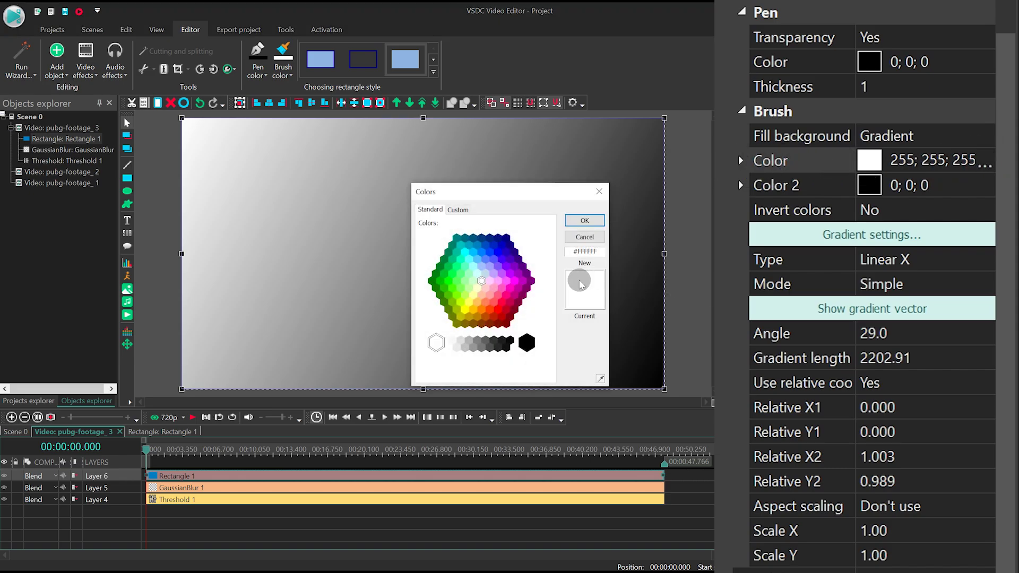
{"action": "left_click", "coordinate": [494, 273]}
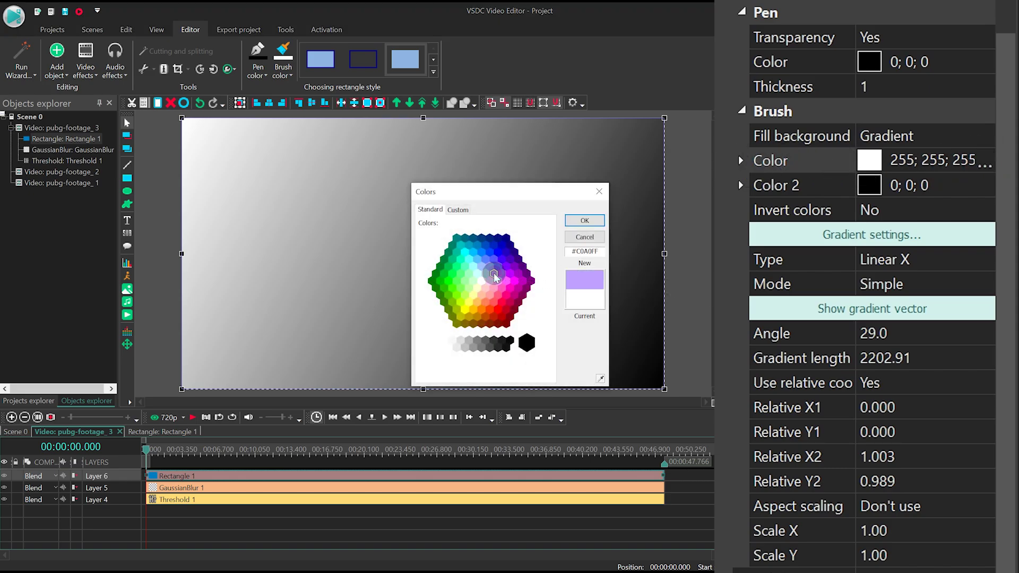
{"action": "left_click", "coordinate": [601, 221]}
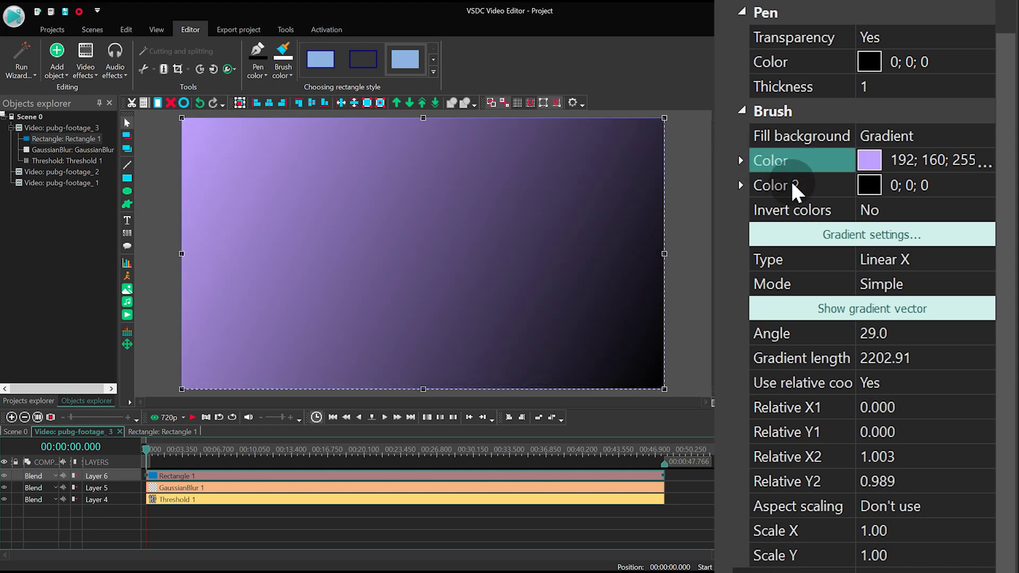
{"action": "left_click", "coordinate": [916, 325]}
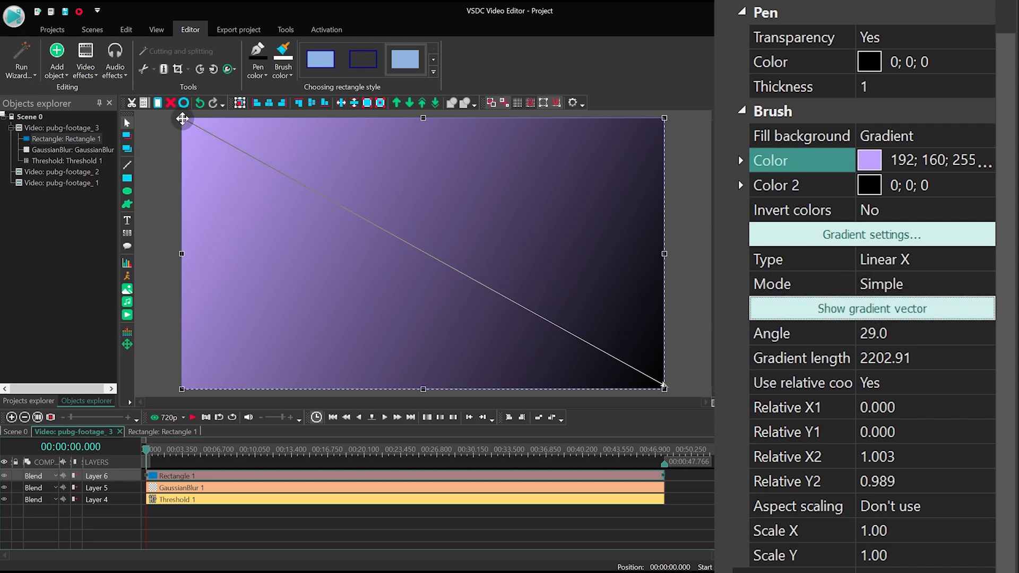
Drag the gradient vector to run vertically at 90.1°, from the top edge to the bottom centre.
{"action": "left_click_drag", "start_coordinate": [182, 119], "coordinate": [422, 118]}
{"action": "left_click_drag", "start_coordinate": [498, 304], "coordinate": [423, 389]}
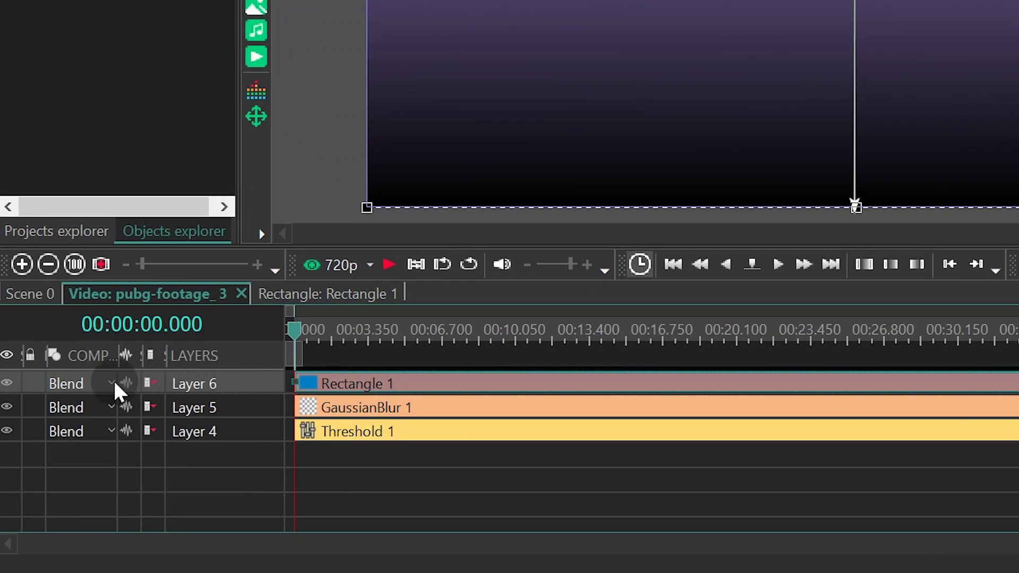
Set Layer 6's Rectangle 1 blend mode to Color dodge, then return to the Scene 0 timeline.
{"action": "left_click", "coordinate": [110, 383]}
{"action": "left_click", "coordinate": [149, 370]}
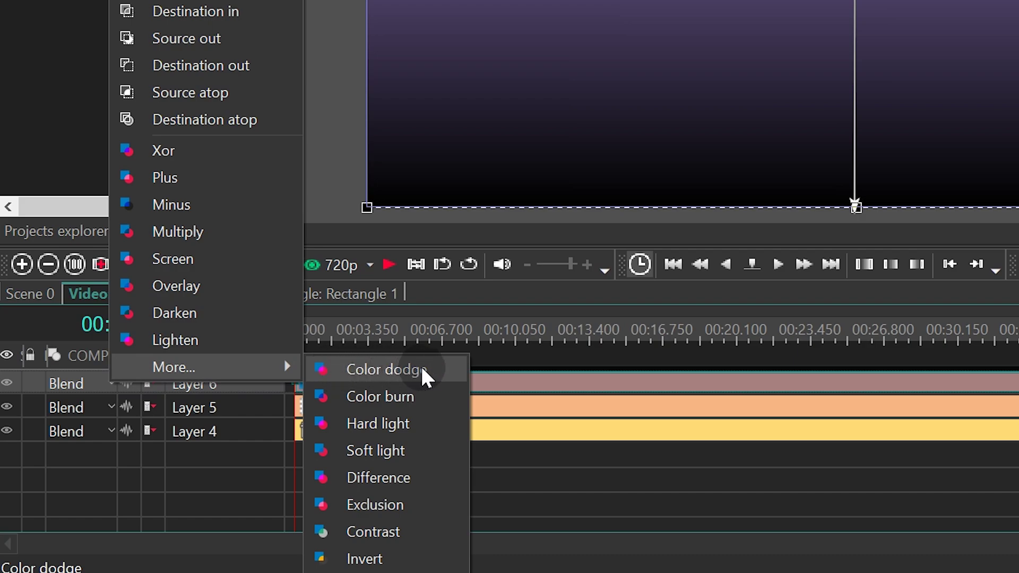
{"action": "left_click", "coordinate": [447, 370]}
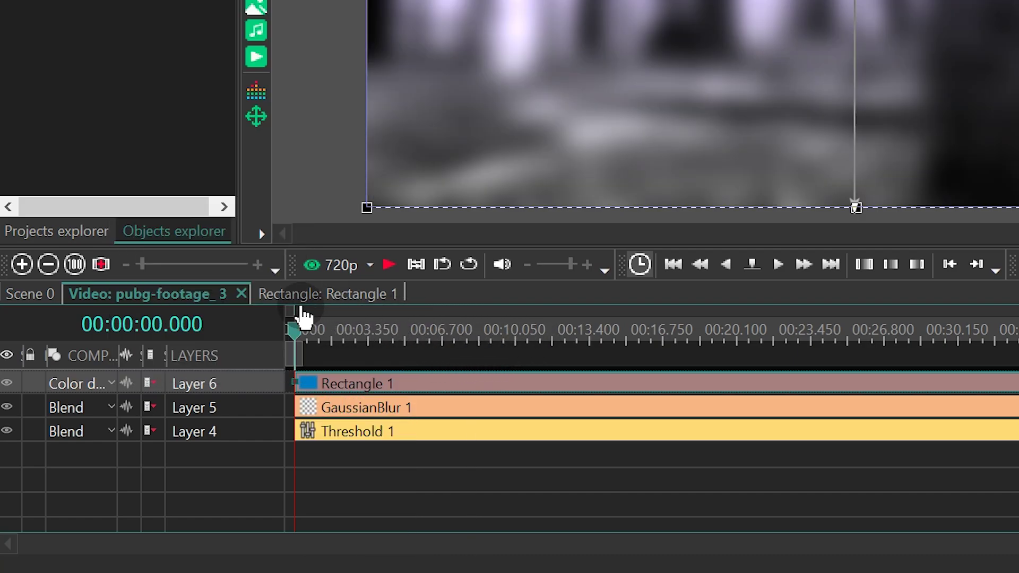
{"action": "left_click", "coordinate": [53, 290]}
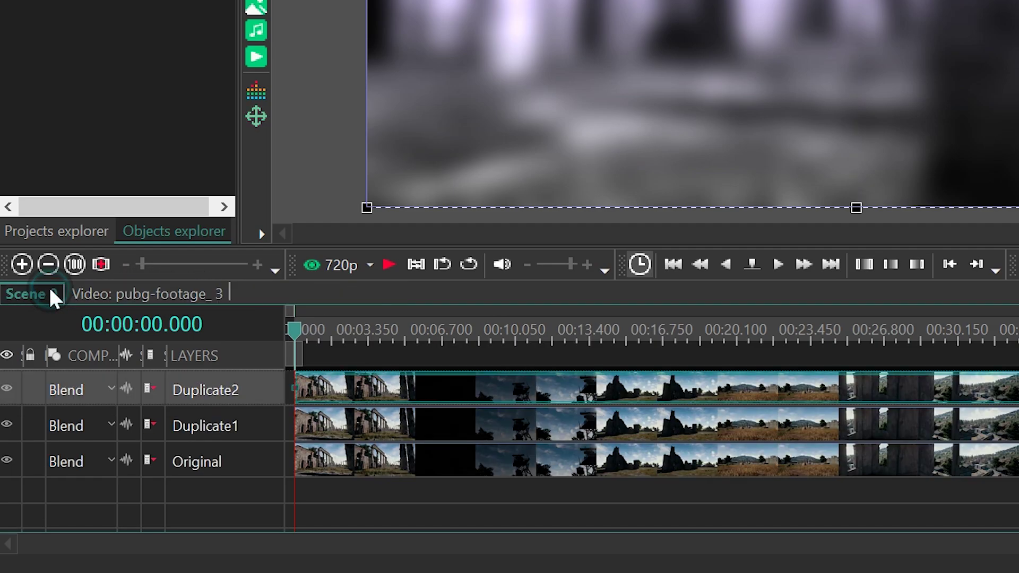
Switch the Duplicate2 layer's blend mode to Screen for a lavender-white glow.
{"action": "left_click", "coordinate": [111, 386]}
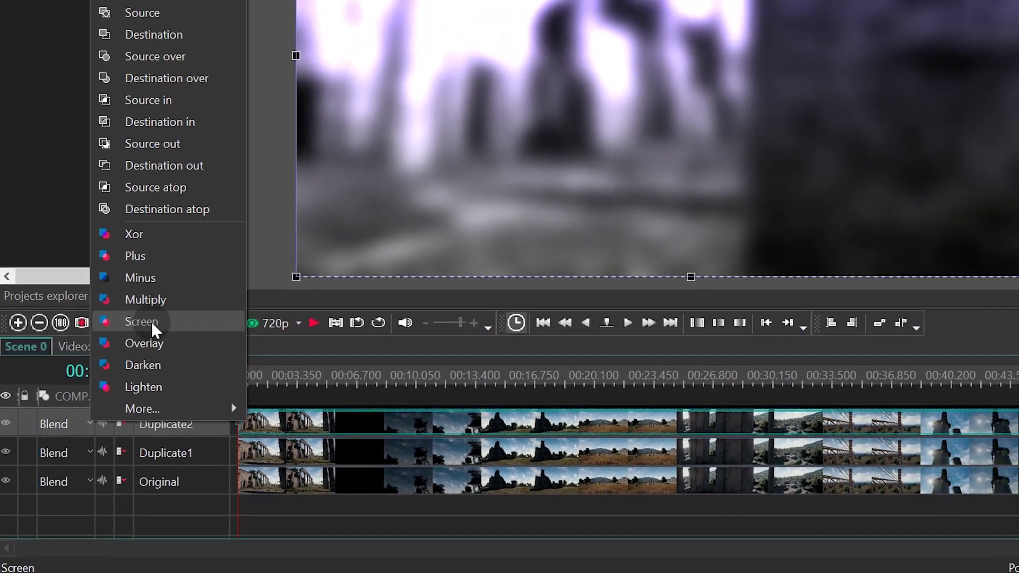
{"action": "left_click", "coordinate": [151, 321]}
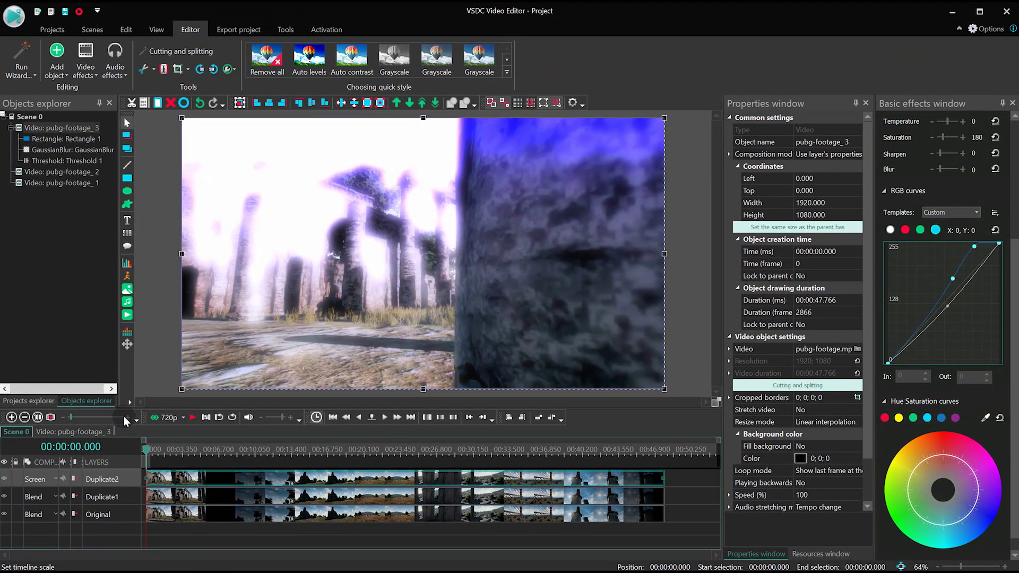